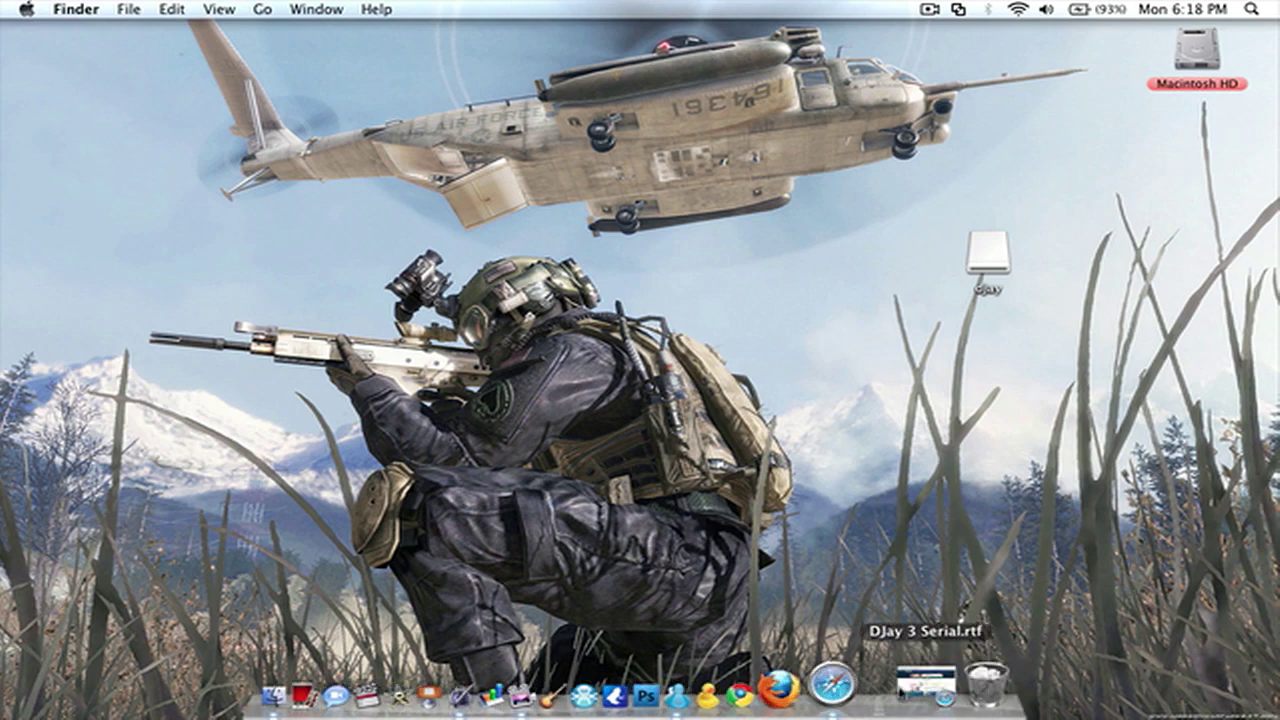
Step: Restore Safari, download DJay 3 Serial.rtf and open the downloaded DJay 3 Serial-1.rtf copy
click(912, 682)
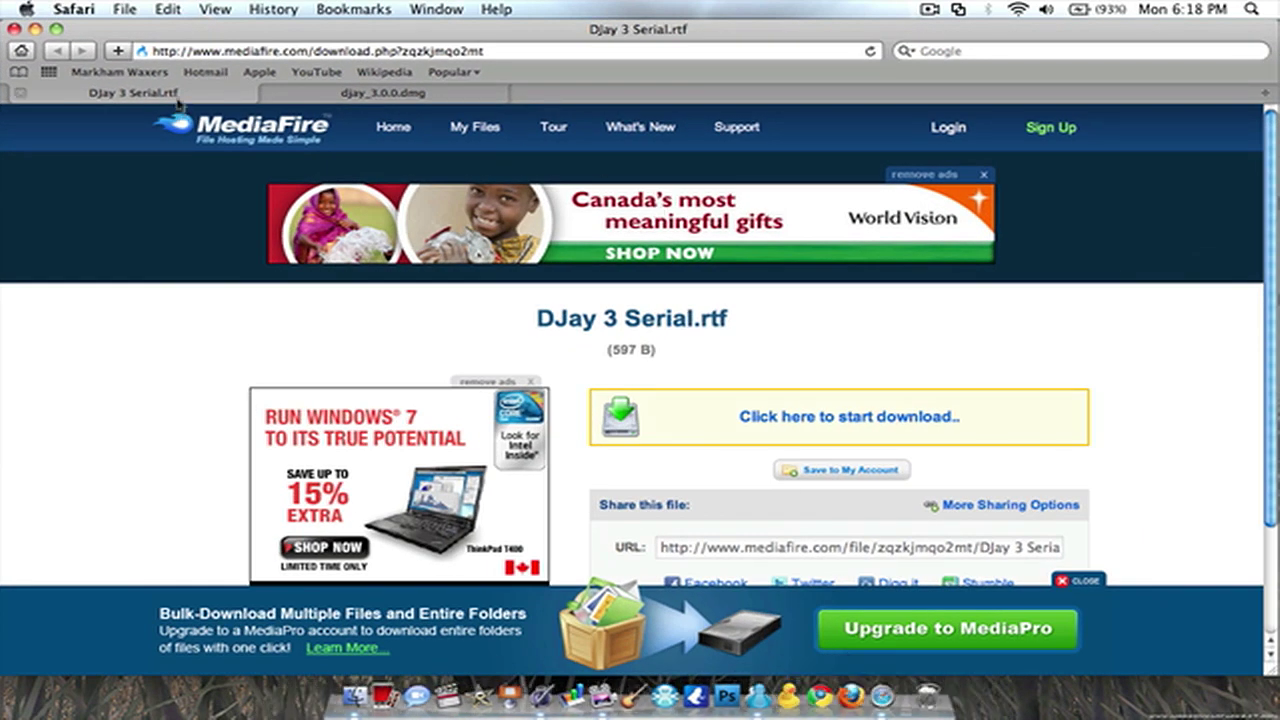
click(368, 95)
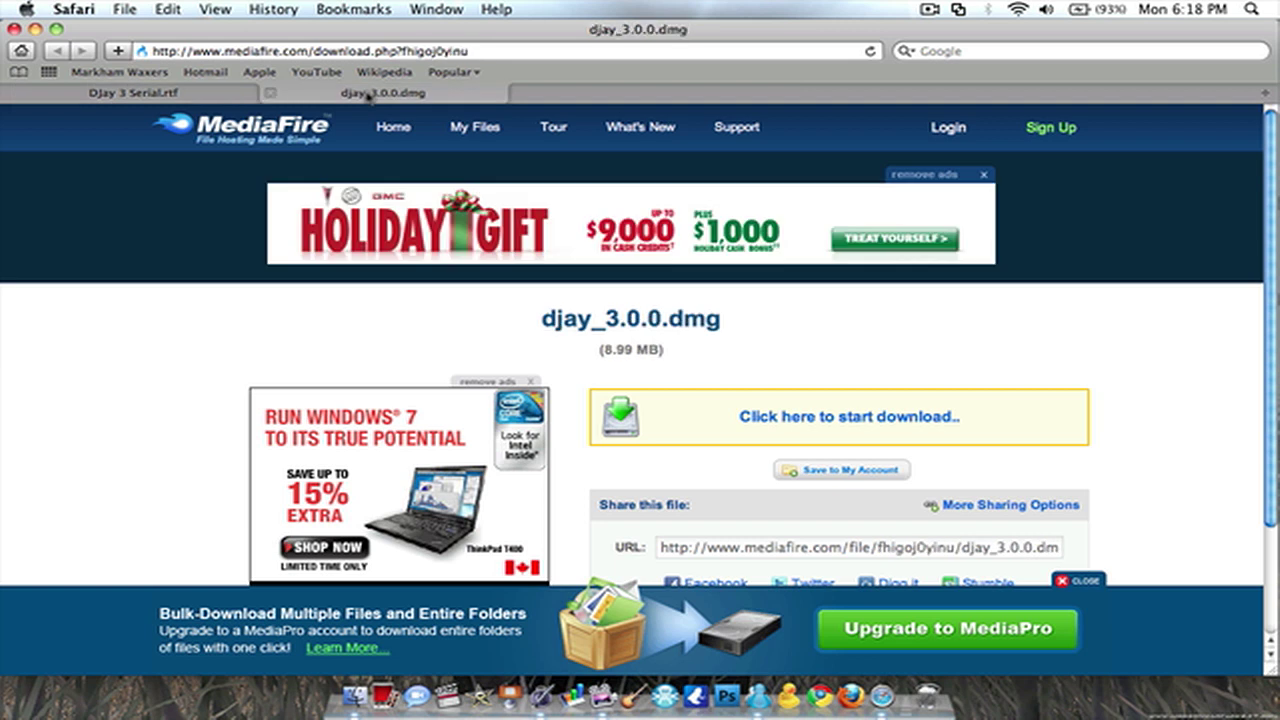
click(150, 94)
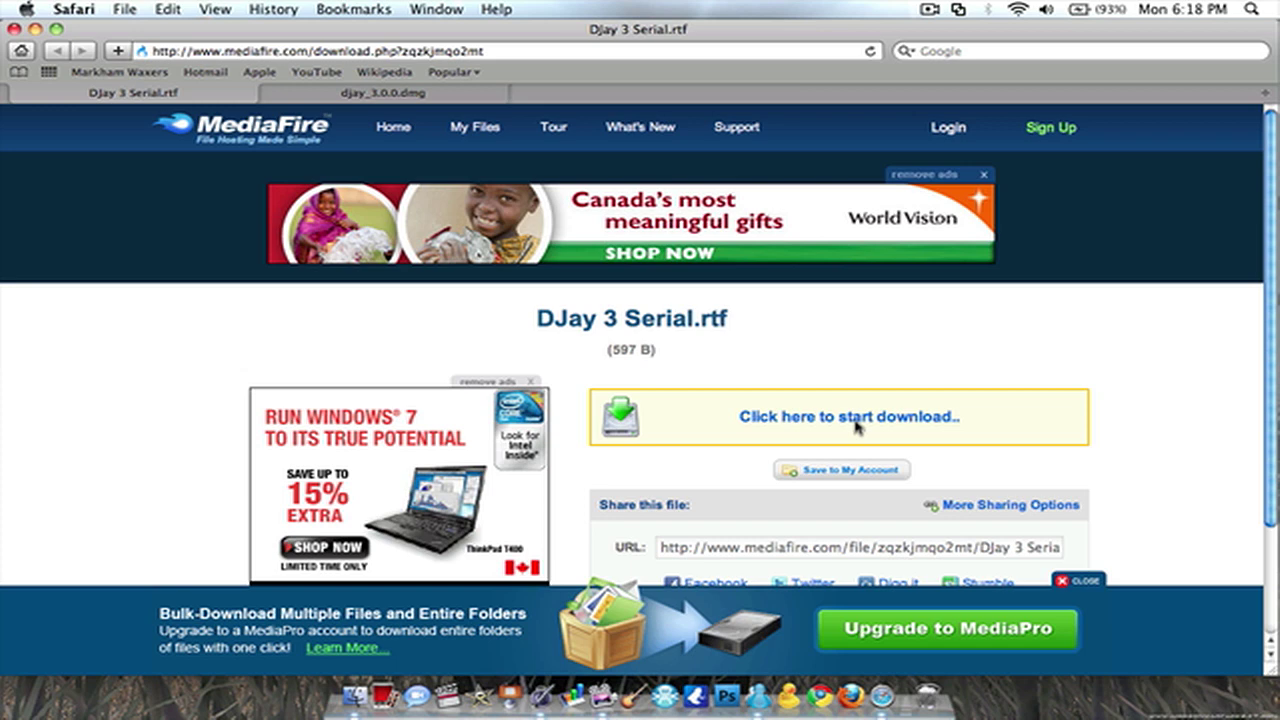
click(885, 433)
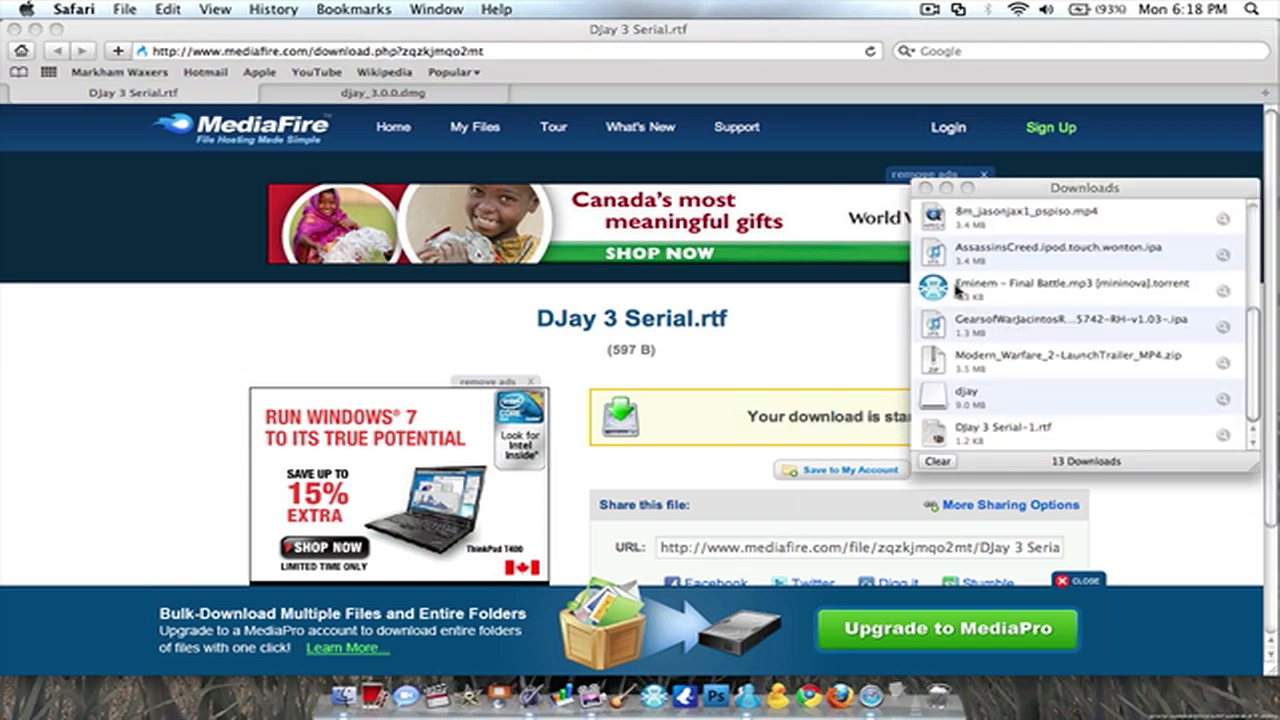
click(1022, 434)
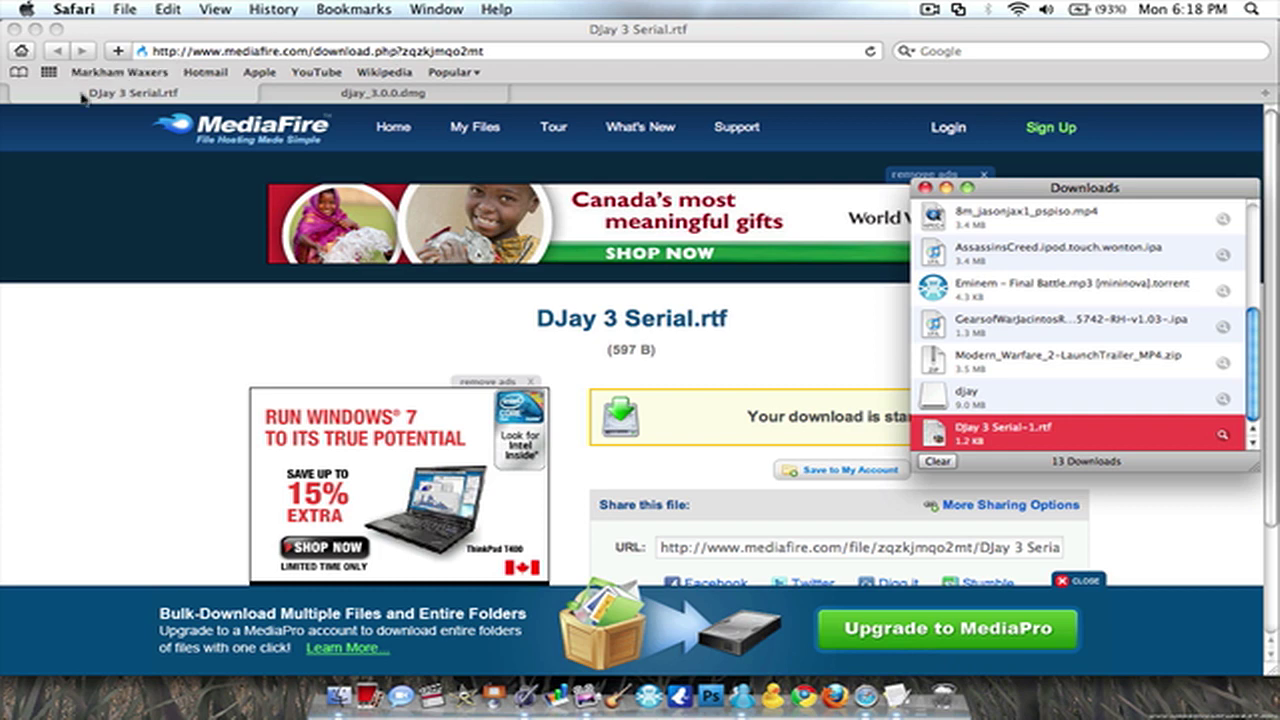
Step: Close the downloads list on the djay_3.0.0.dmg page and dismiss the advertising pop-up
click(360, 93)
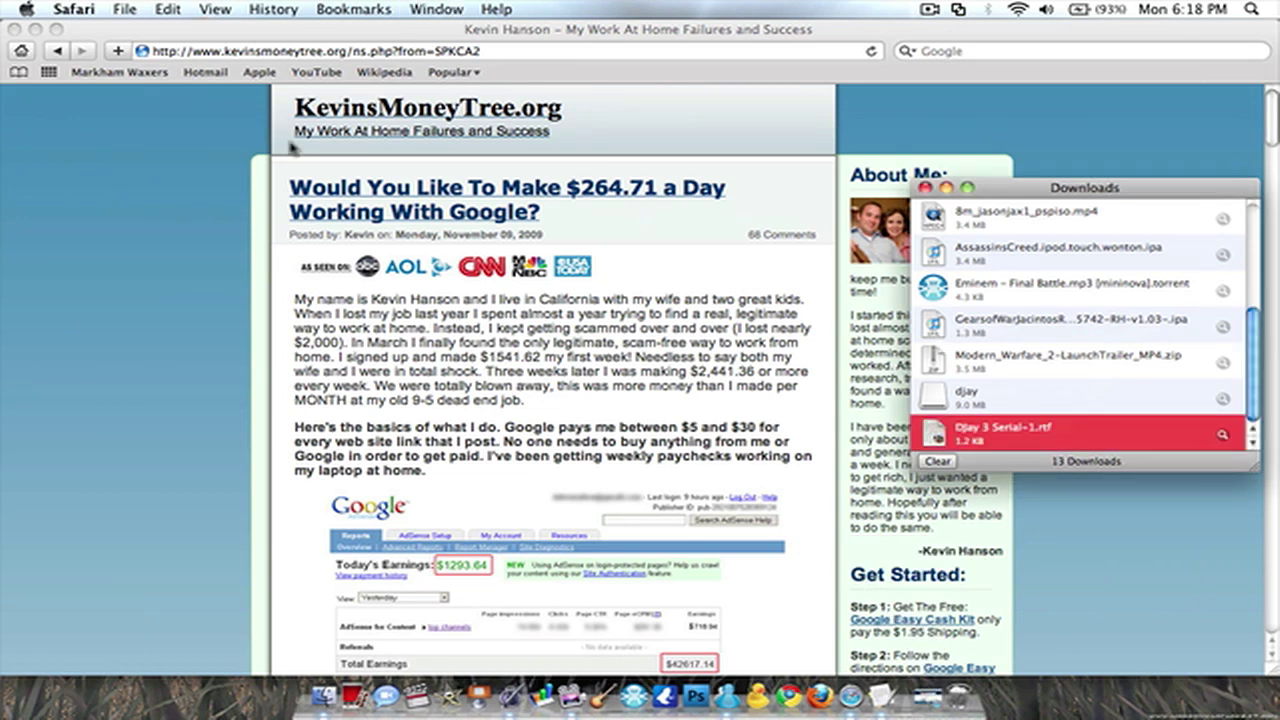
key(super+w)
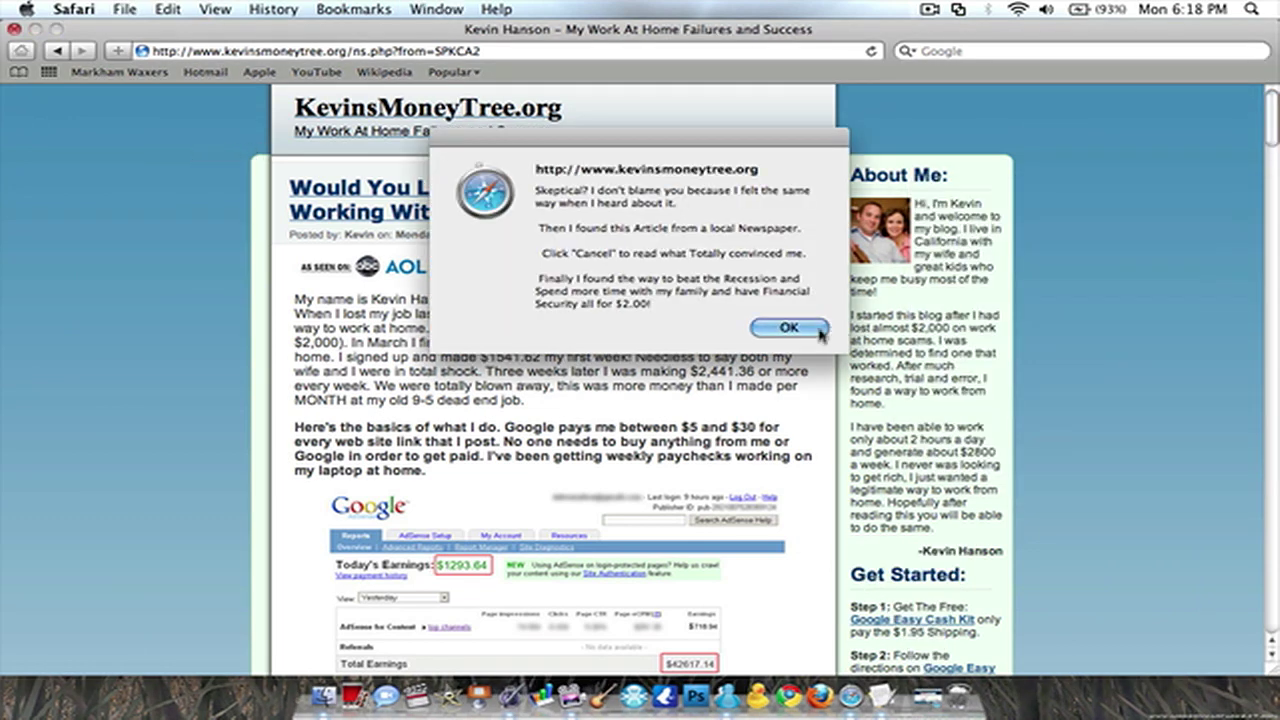
click(815, 329)
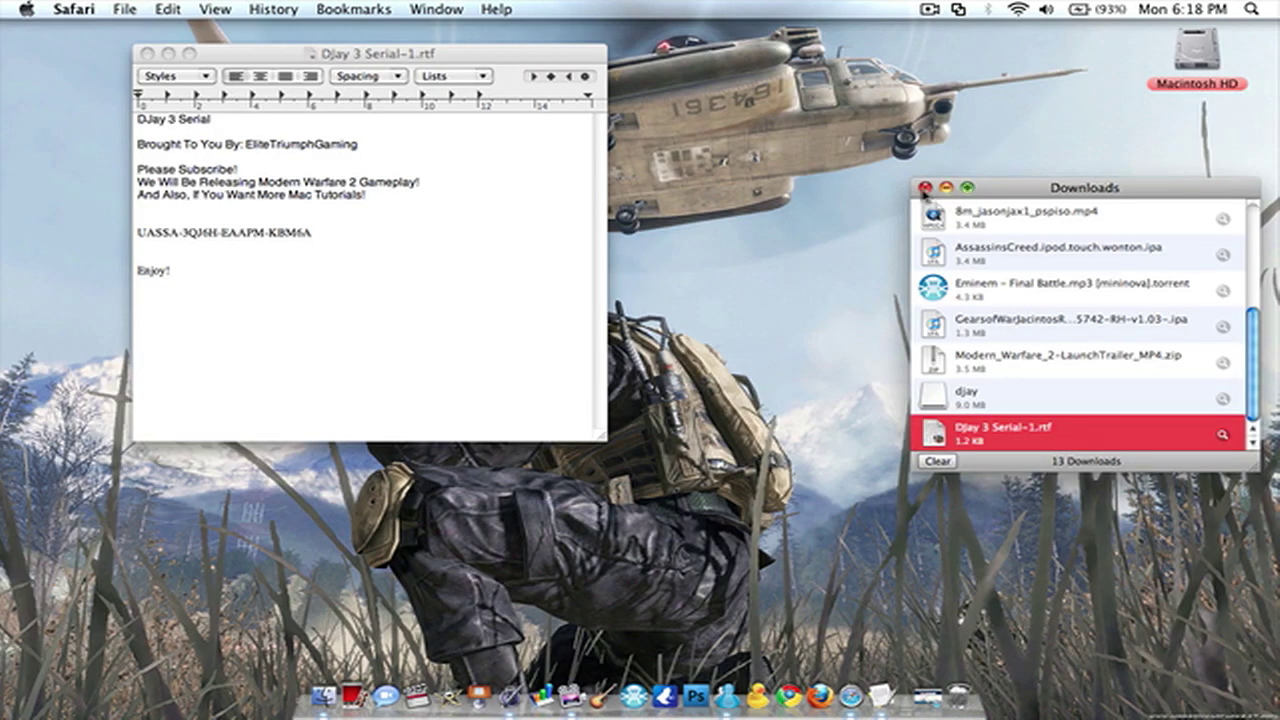
Step: Open the mounted djay disk image and copy djay into the Applications folder
click(924, 189)
click(988, 288)
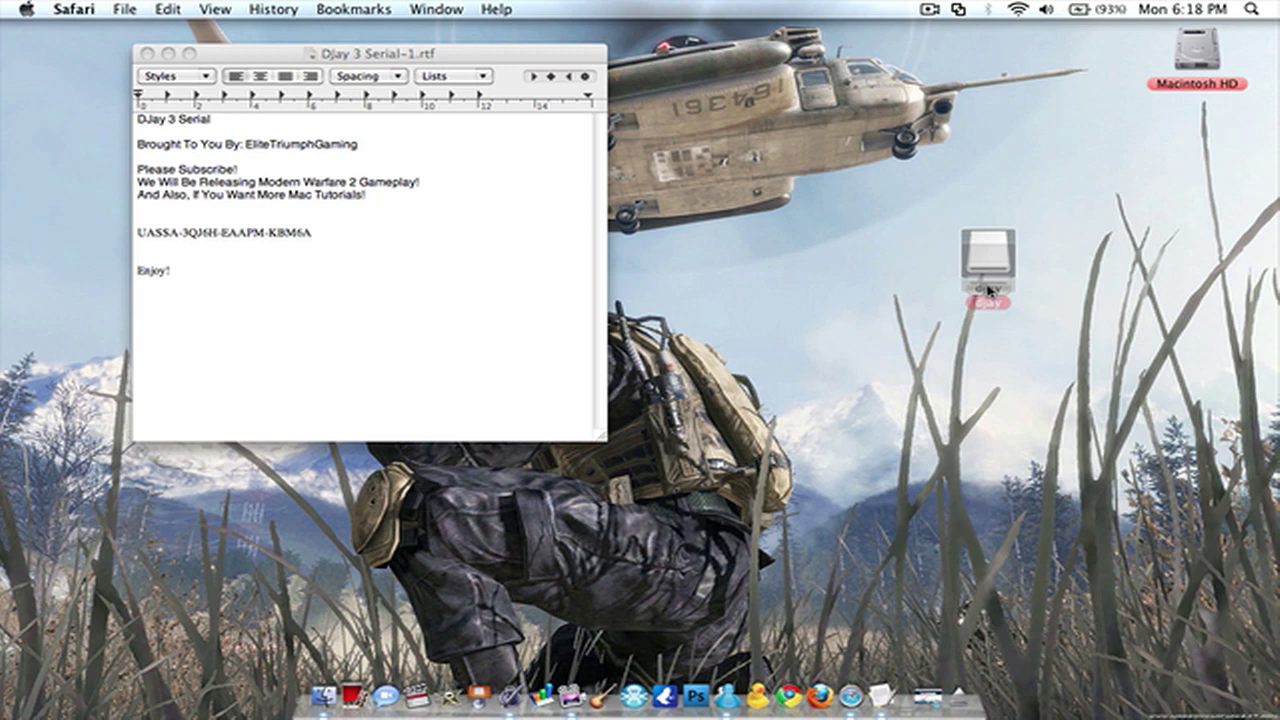
drag(988, 288, 1022, 283)
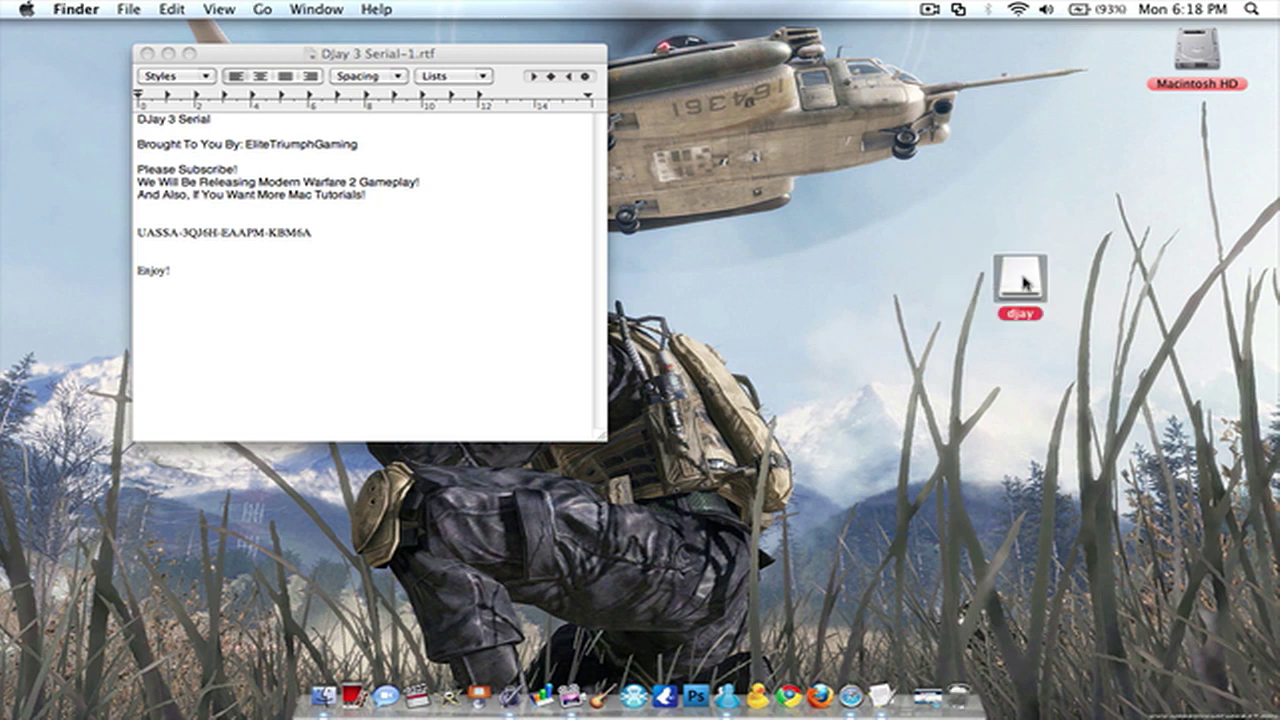
double_click(1022, 281)
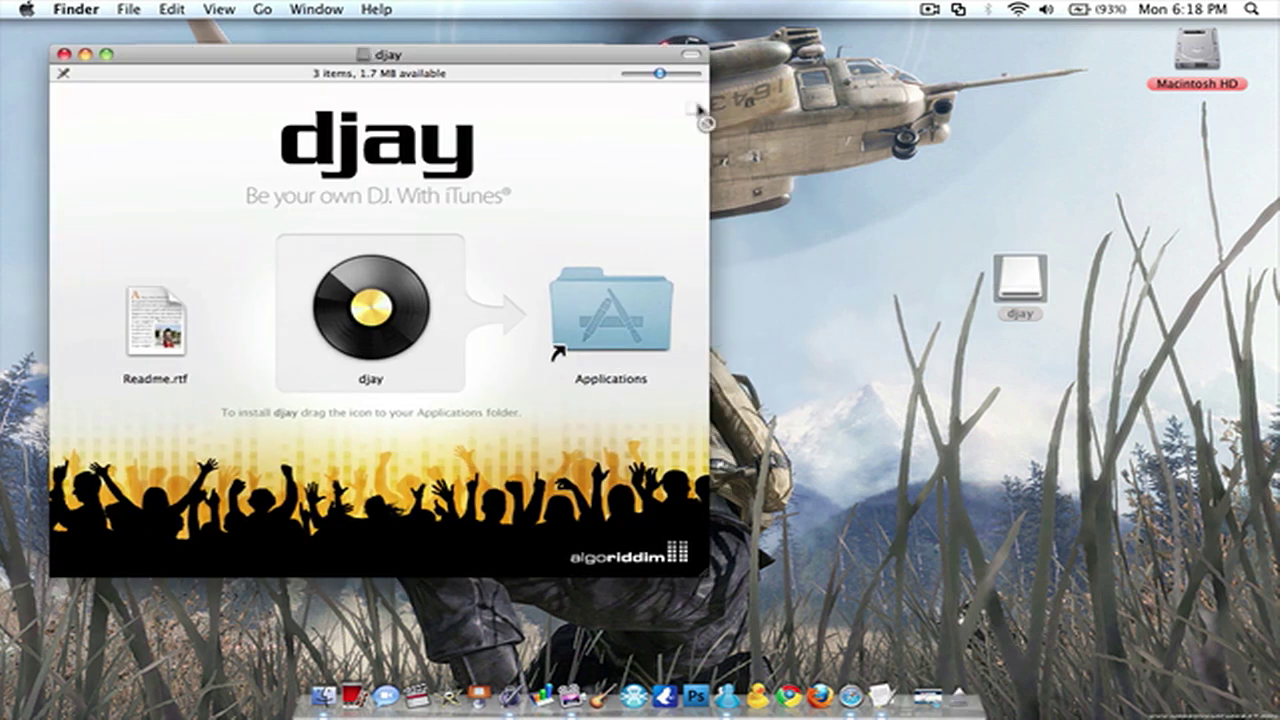
drag(403, 56, 583, 69)
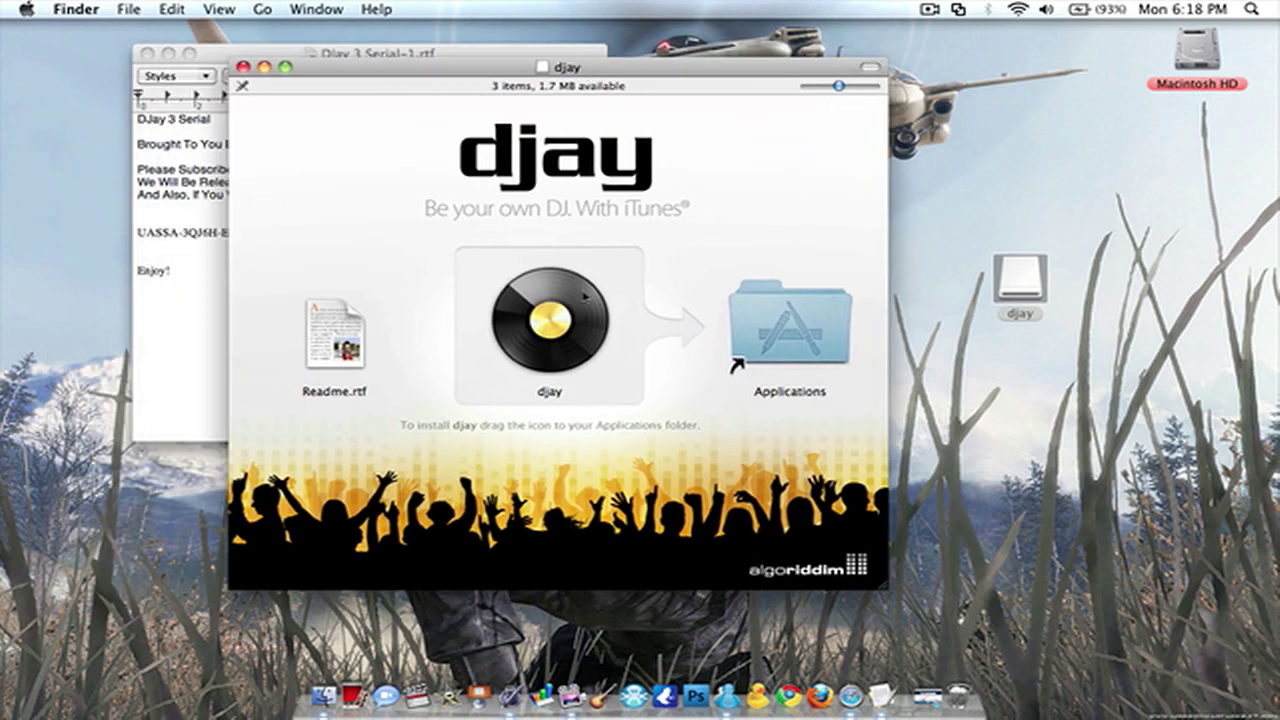
drag(586, 296, 819, 318)
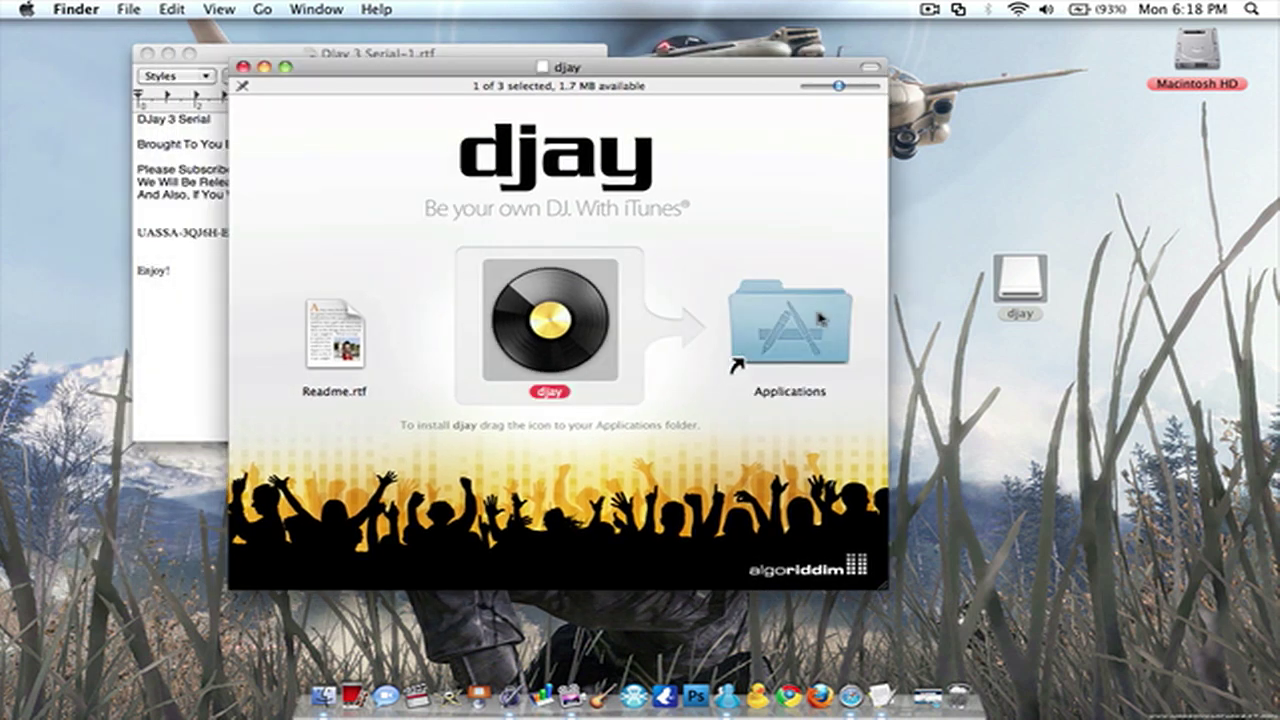
Step: Launch djay from Applications, approve the downloaded-app warning, and close both Finder windows
double_click(819, 318)
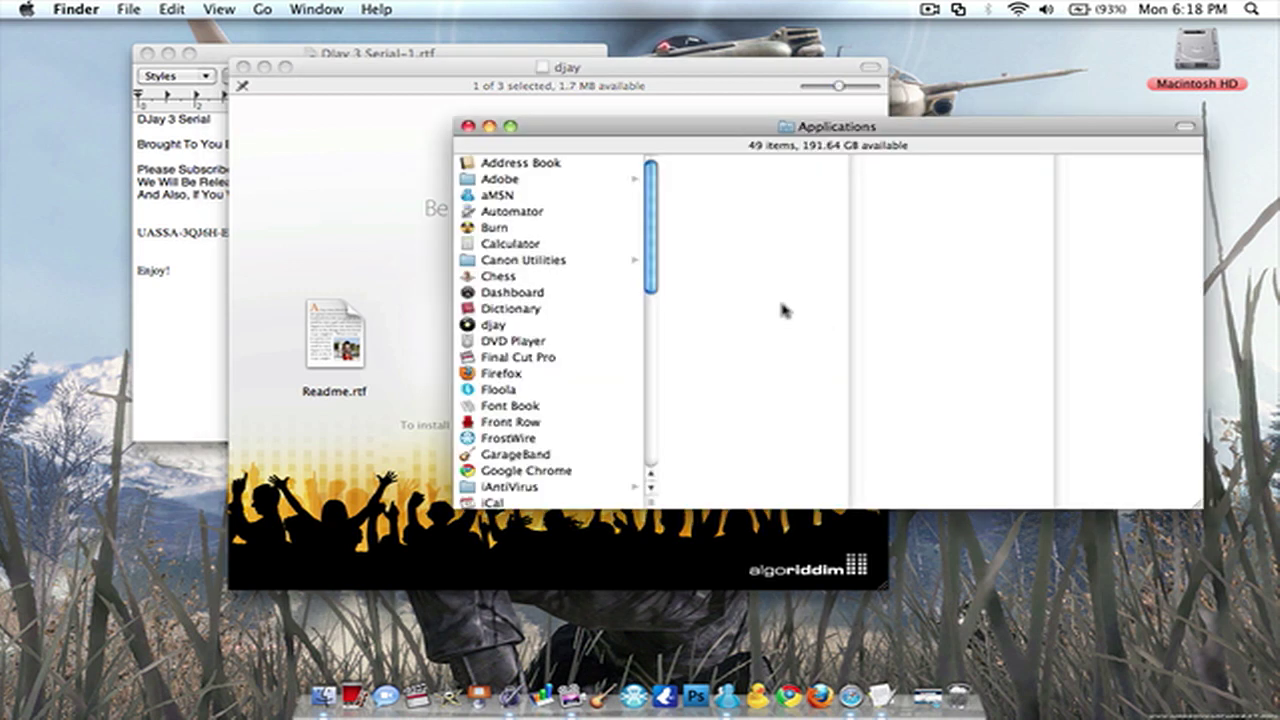
click(467, 325)
double_click(467, 325)
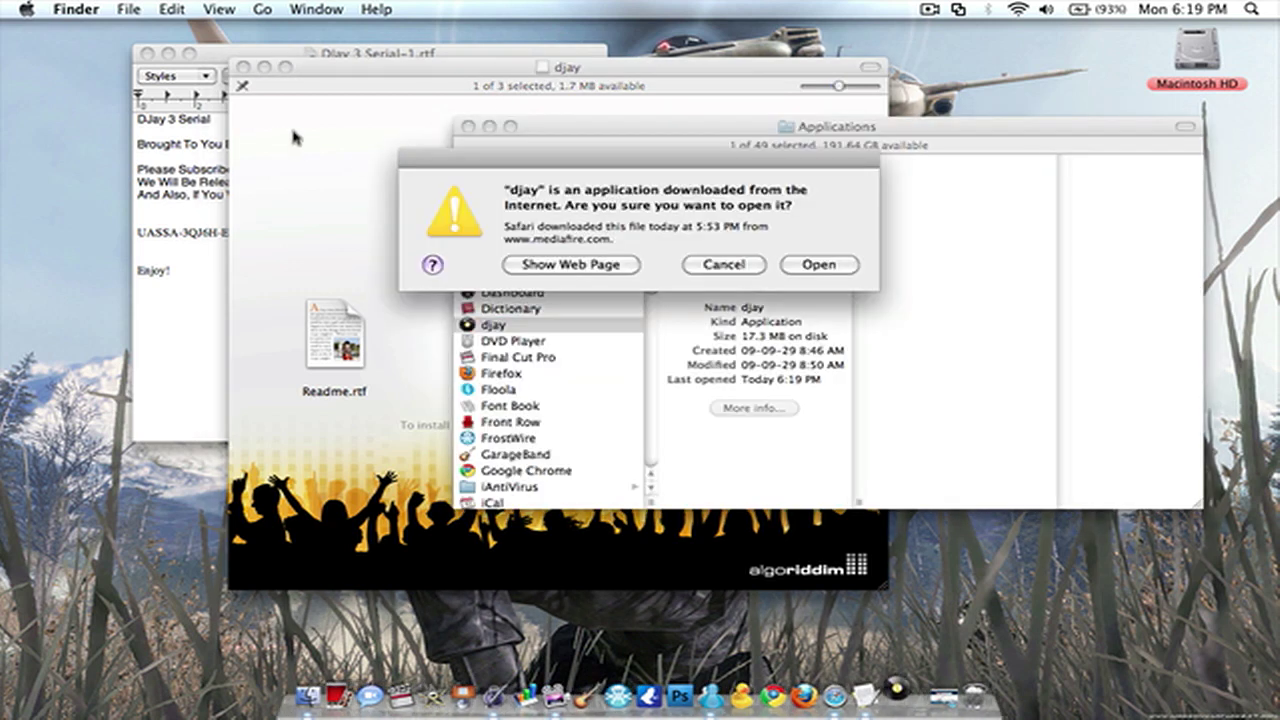
click(815, 264)
click(463, 126)
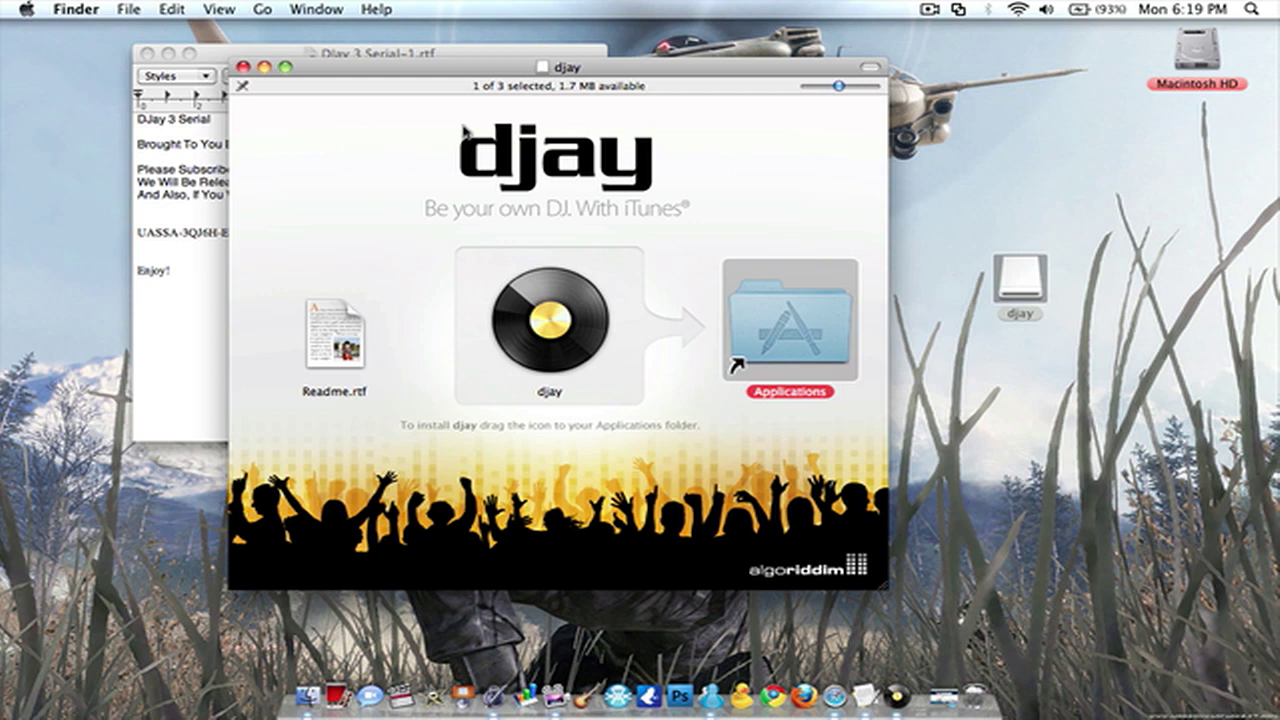
click(264, 66)
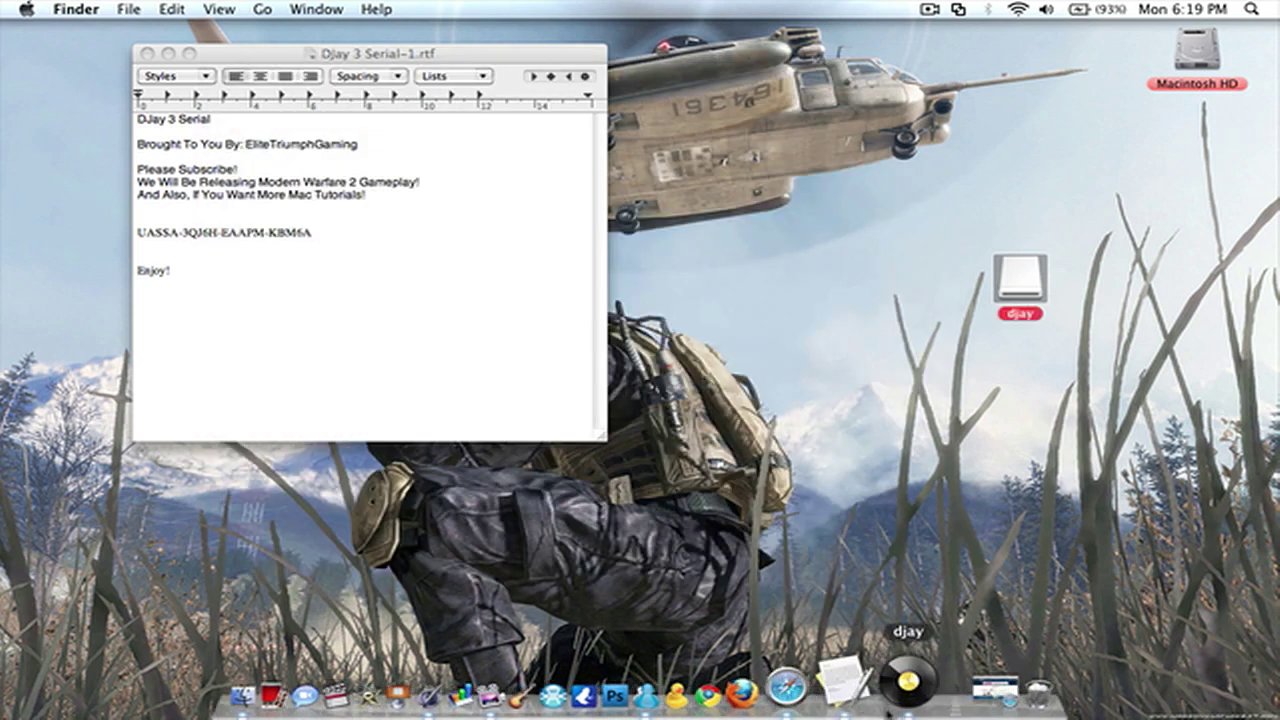
Step: Skip the djay 3.0.1 update and move the Welcome to djay 3 dialog aside, showing 2 demo days
drag(583, 108, 922, 168)
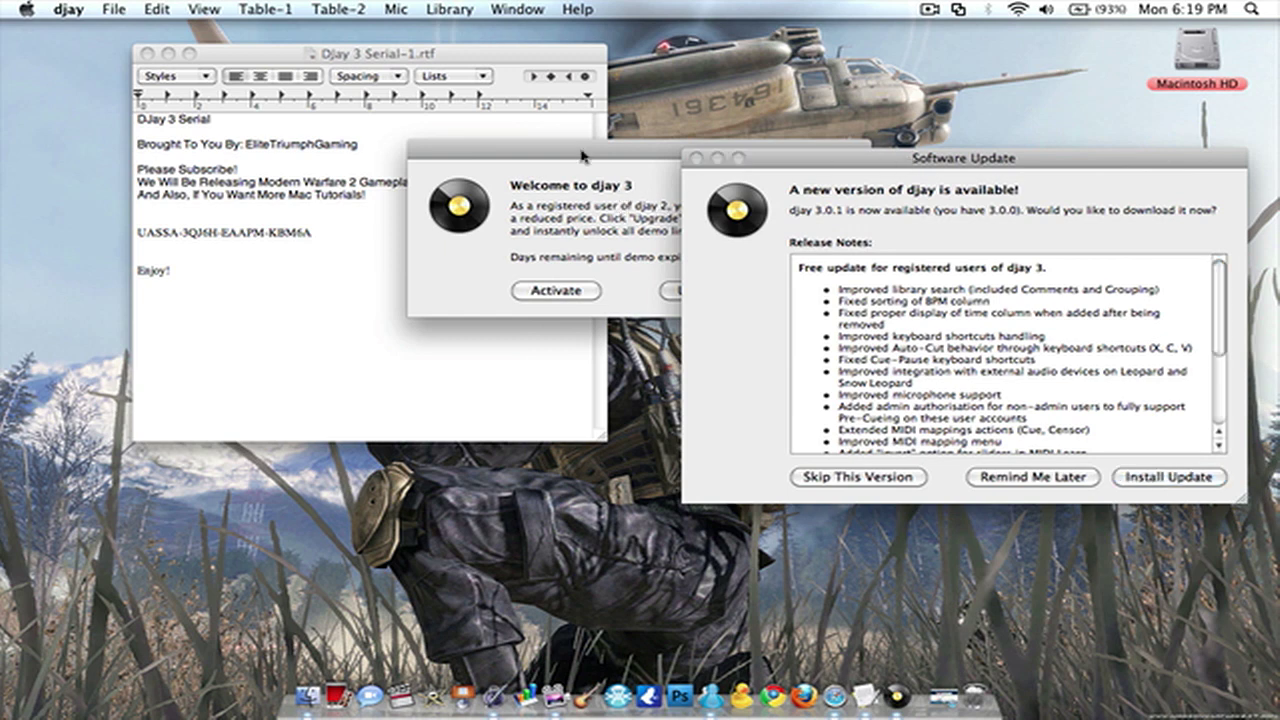
drag(583, 156, 579, 173)
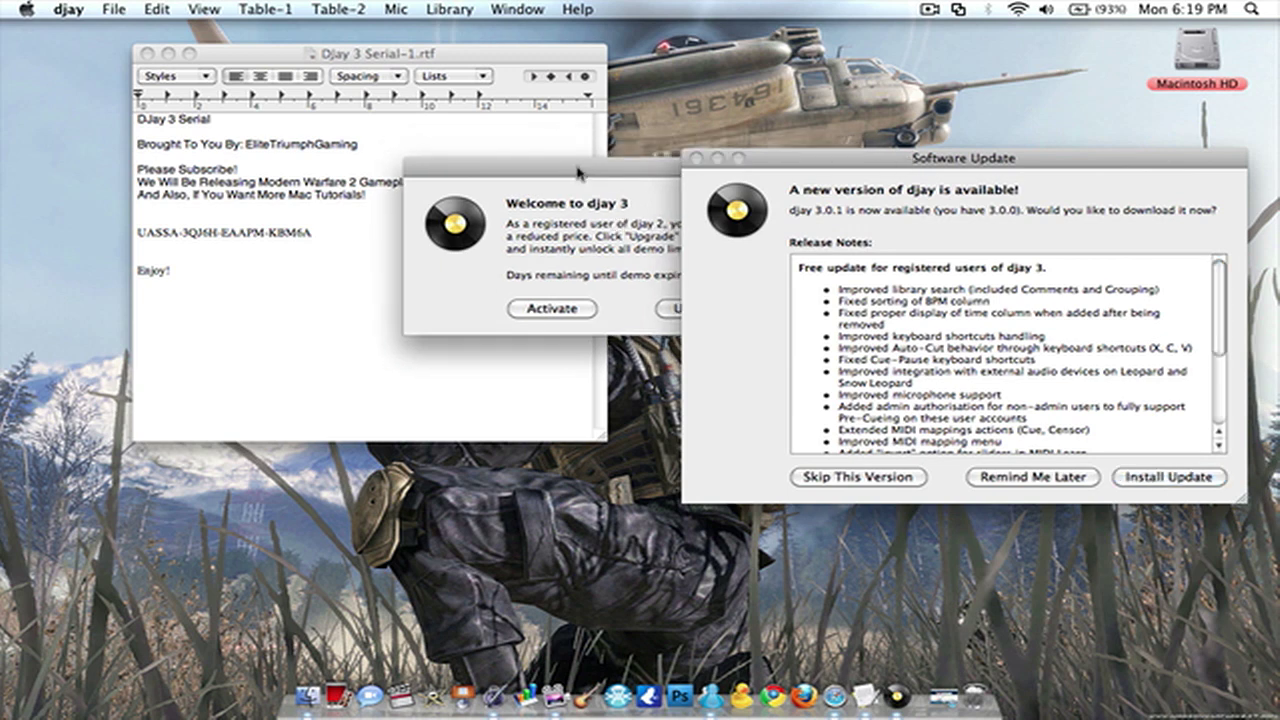
click(884, 157)
drag(884, 157, 870, 87)
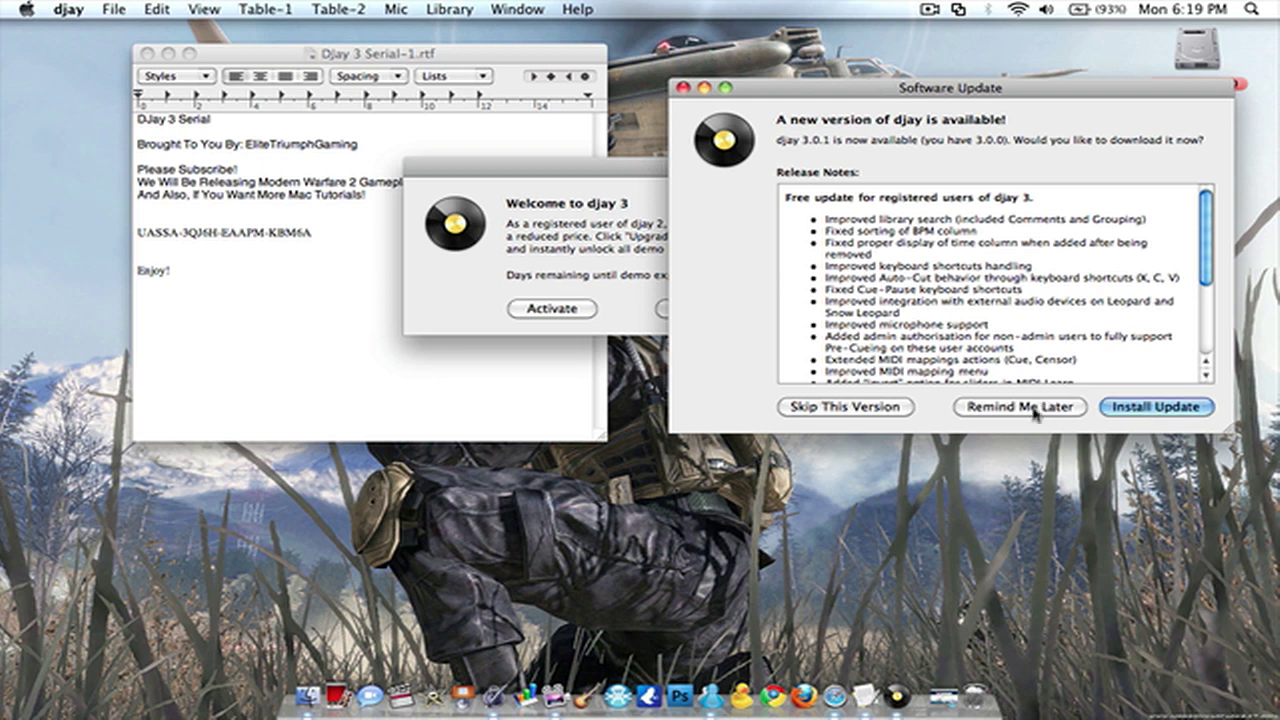
click(893, 408)
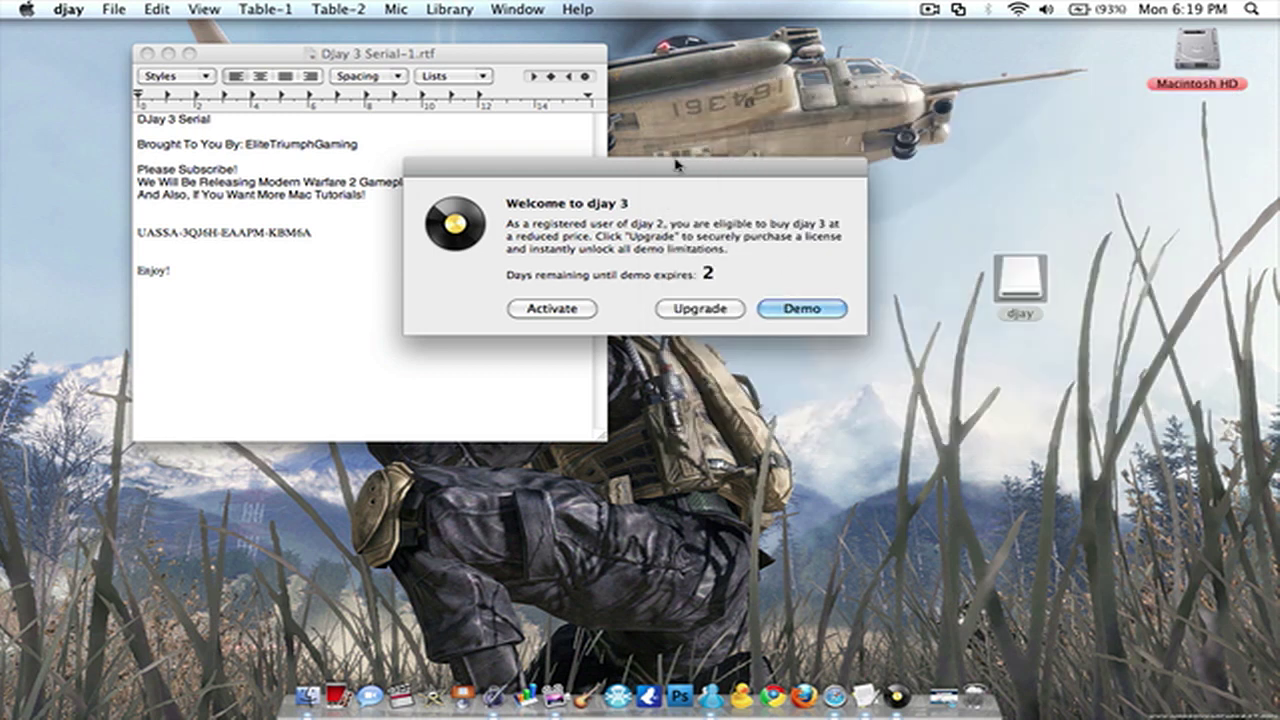
drag(658, 167, 864, 164)
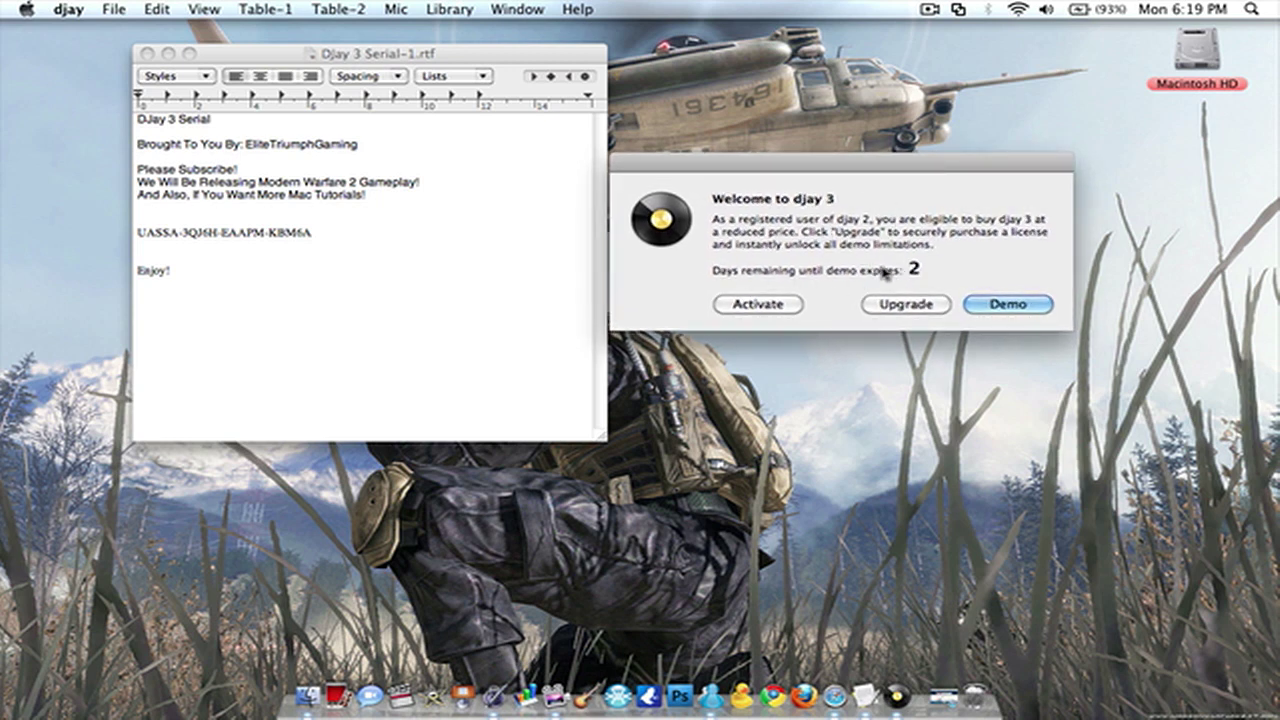
Step: Paste the license key from the TextEdit serial document into djay's License Key field and activate
click(773, 305)
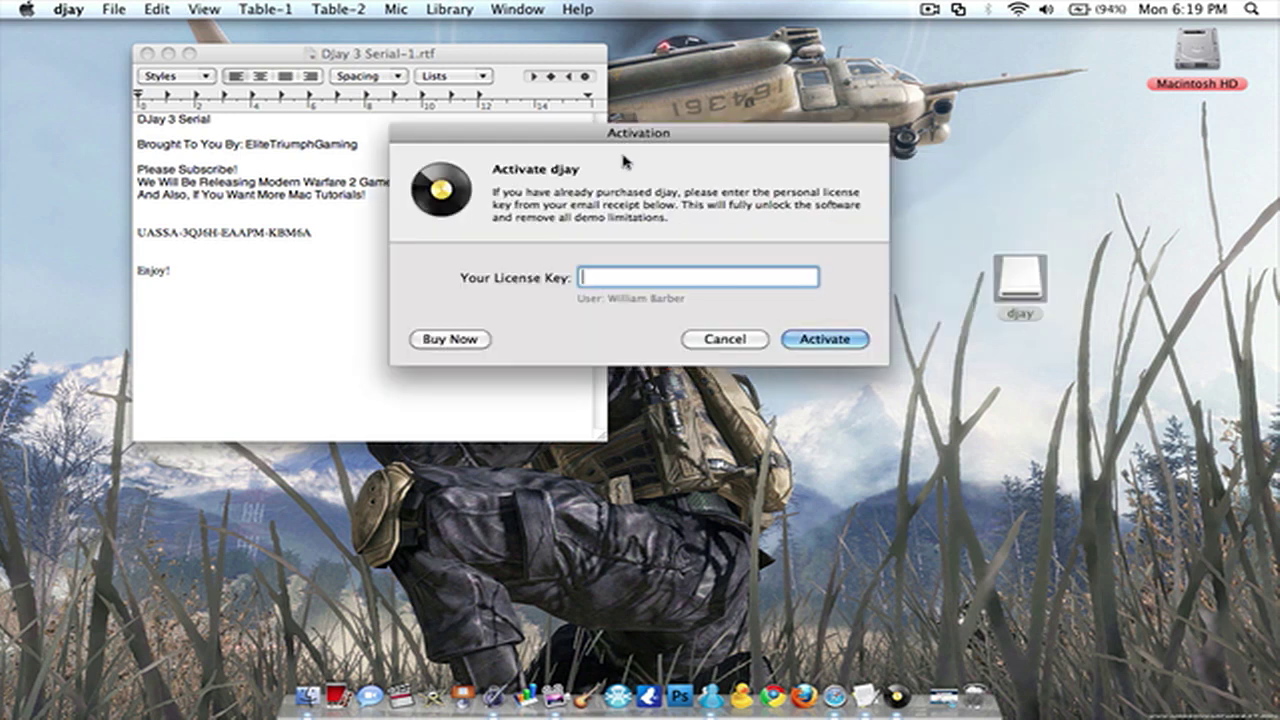
drag(598, 137, 716, 136)
click(357, 229)
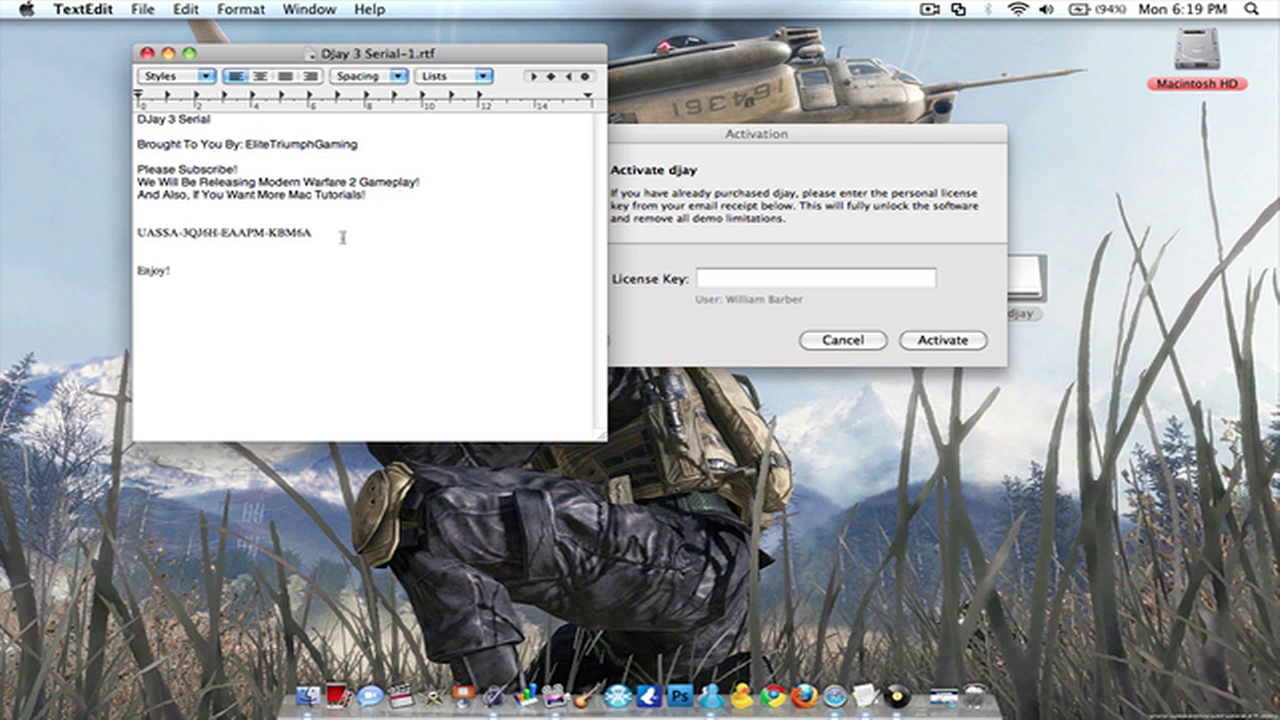
drag(343, 237, 143, 235)
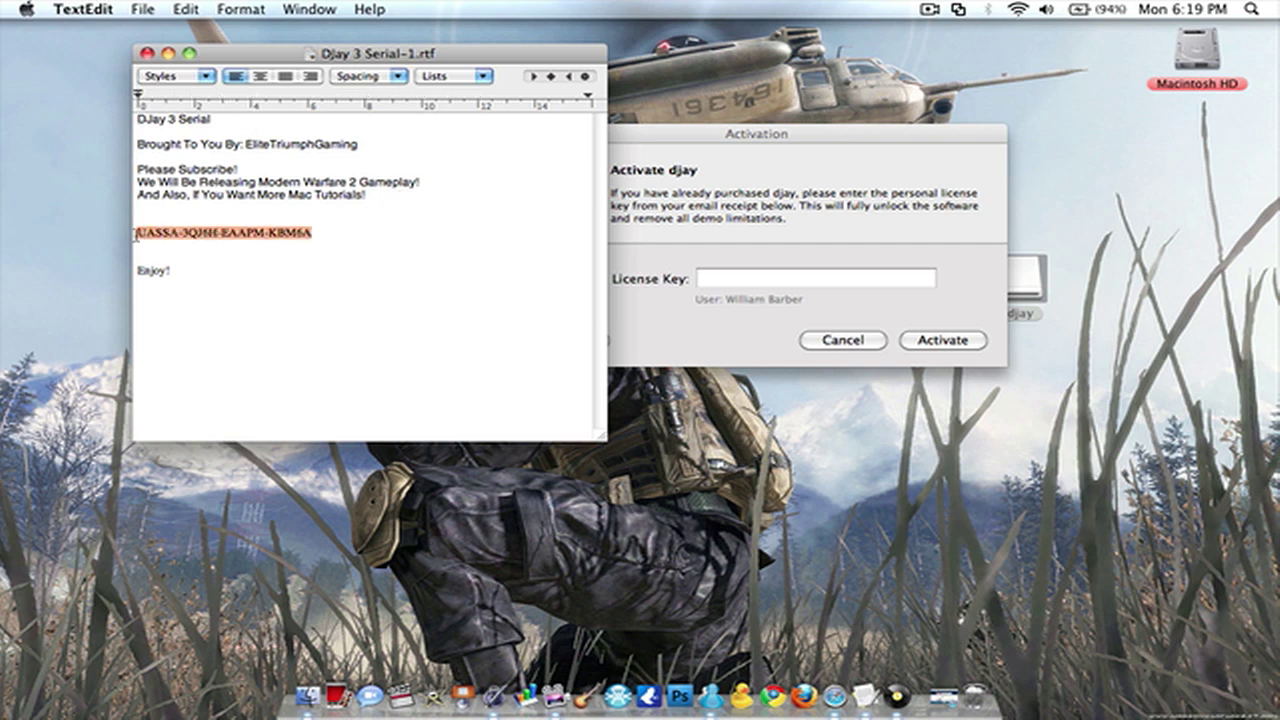
click(747, 279)
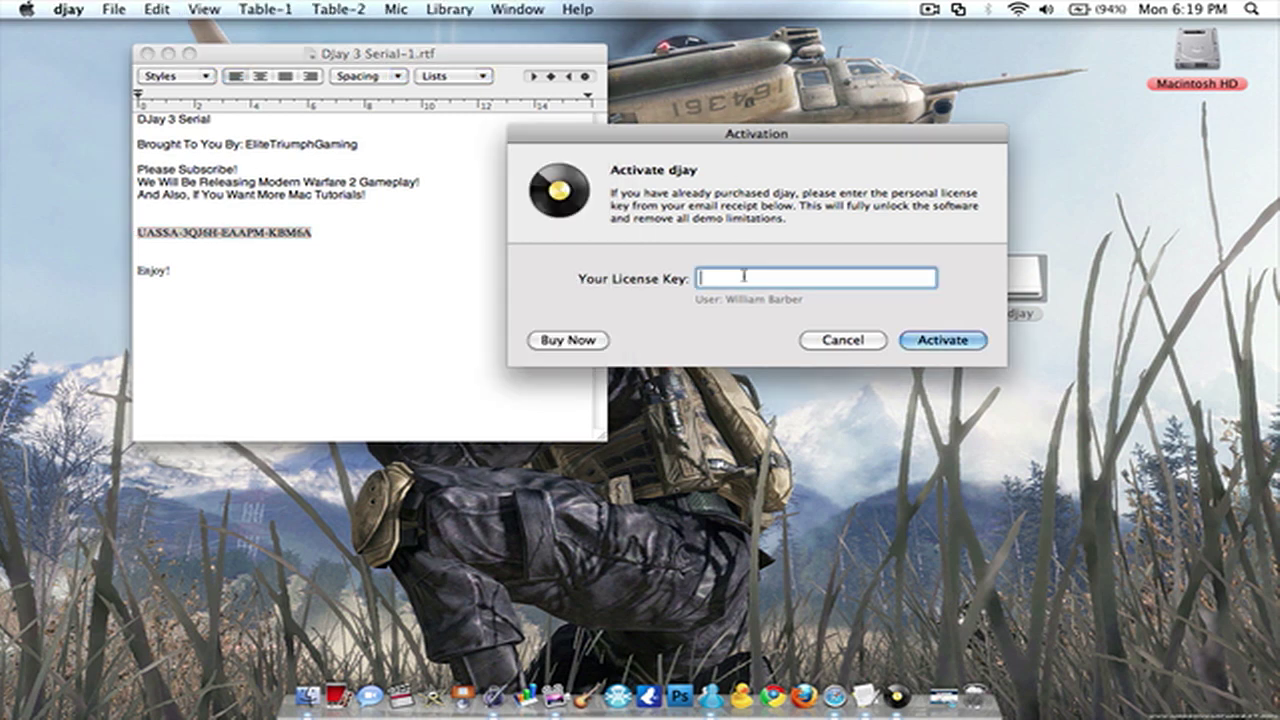
key(super+v)
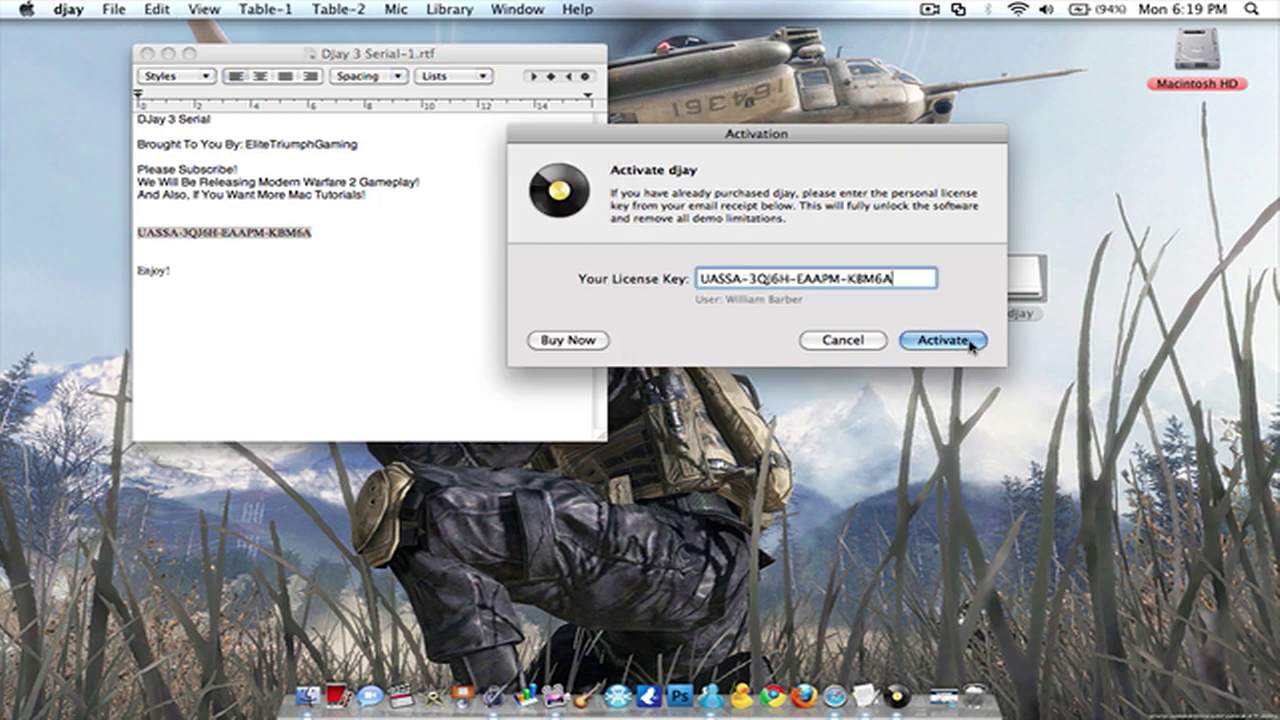
click(970, 344)
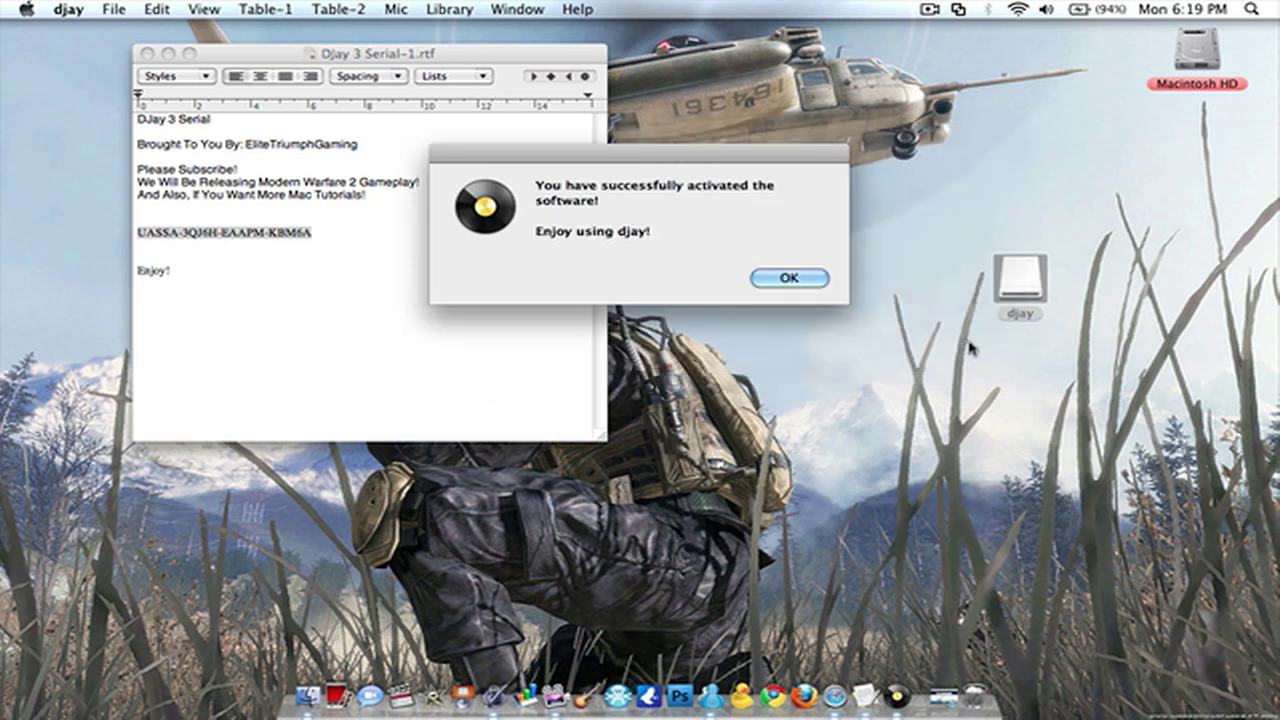
click(806, 279)
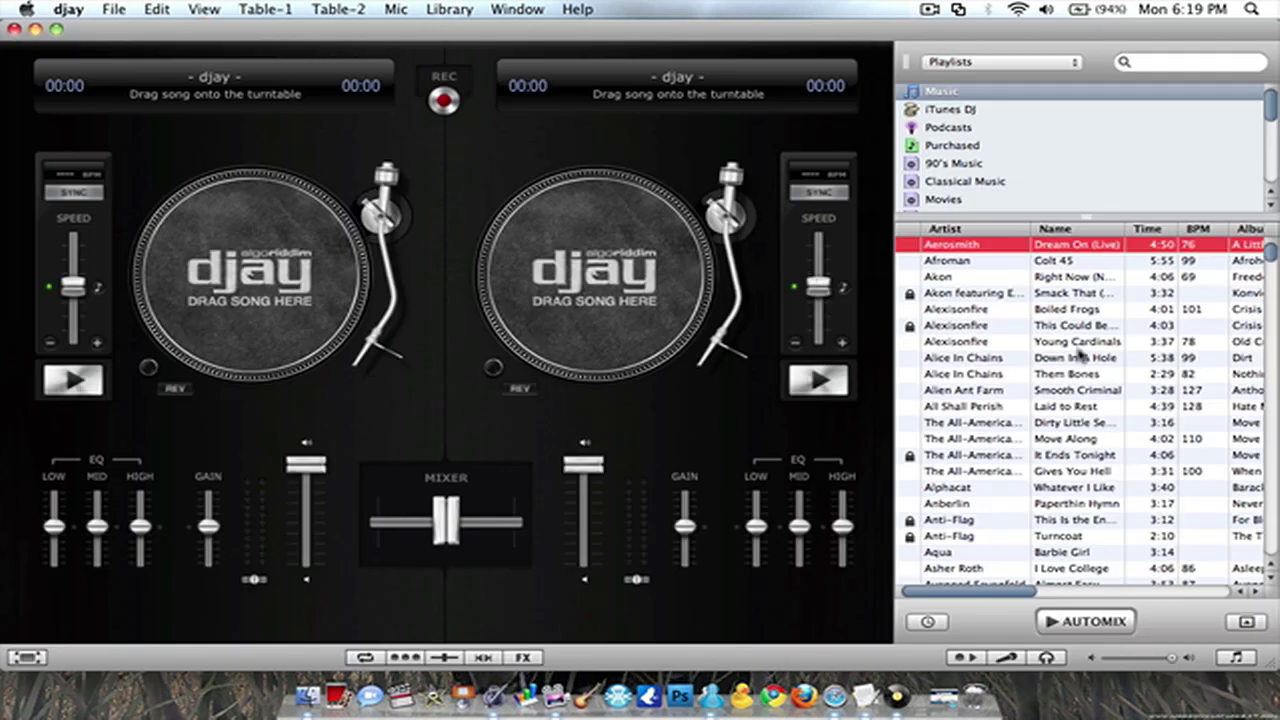
Step: Load LMFAO's 'Shots' from the PUMP playlist on the left deck, play it, and crossfade fully left
scroll(1016, 145, down, 6)
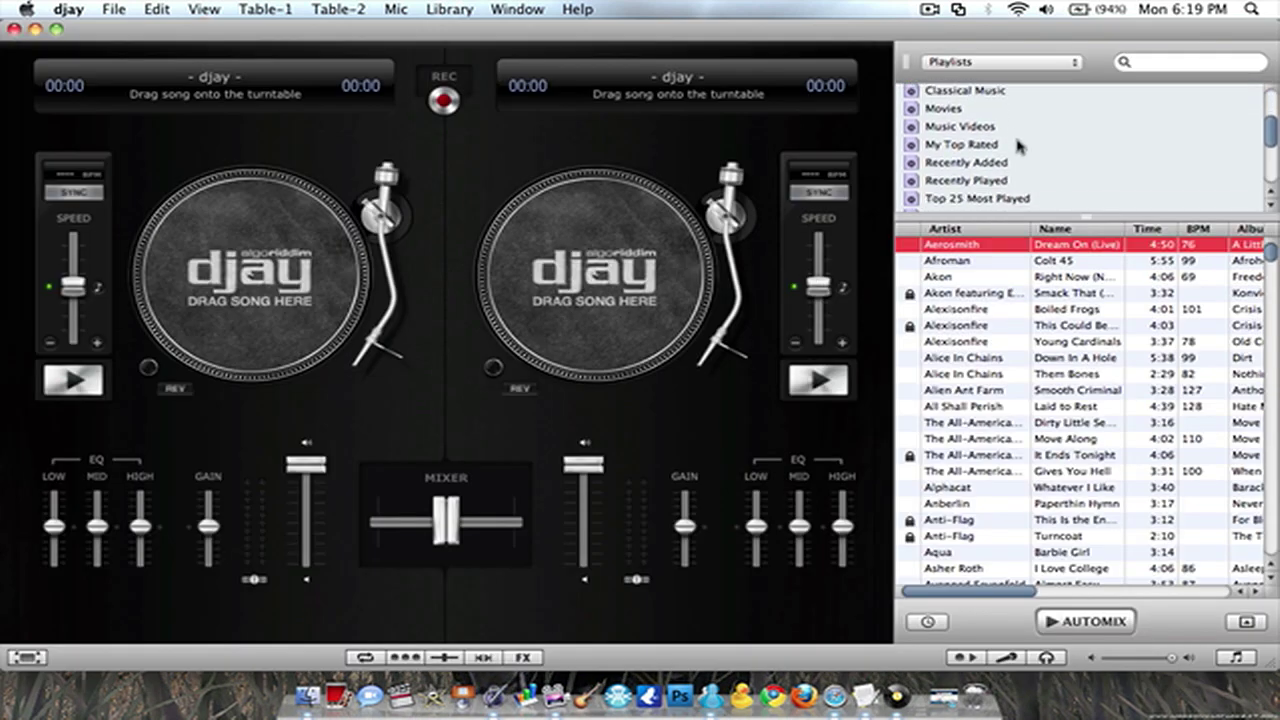
click(970, 203)
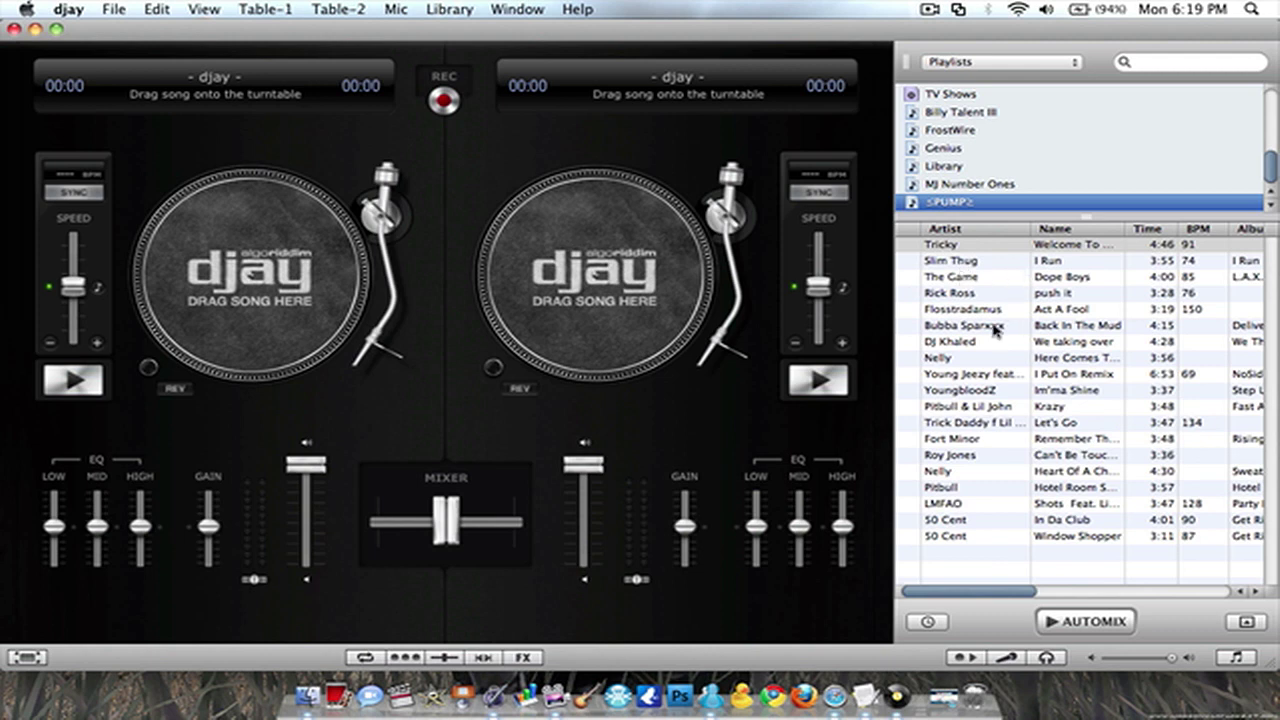
double_click(958, 506)
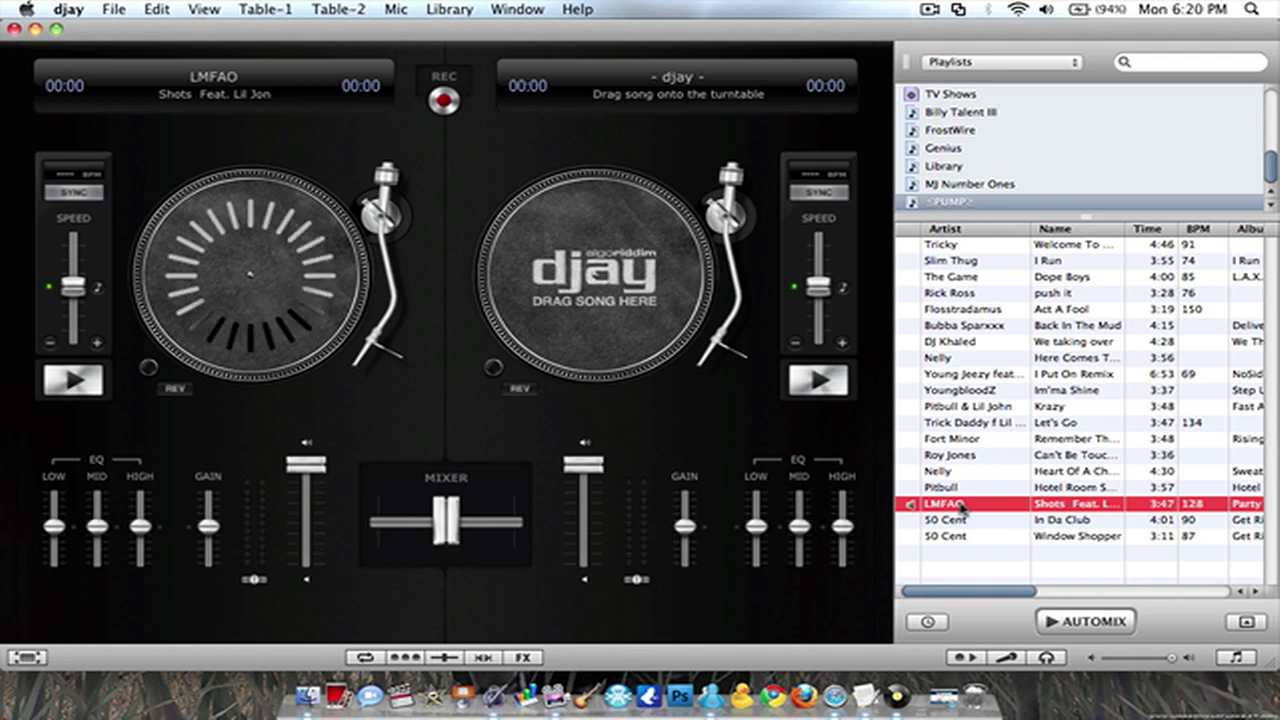
key(space)
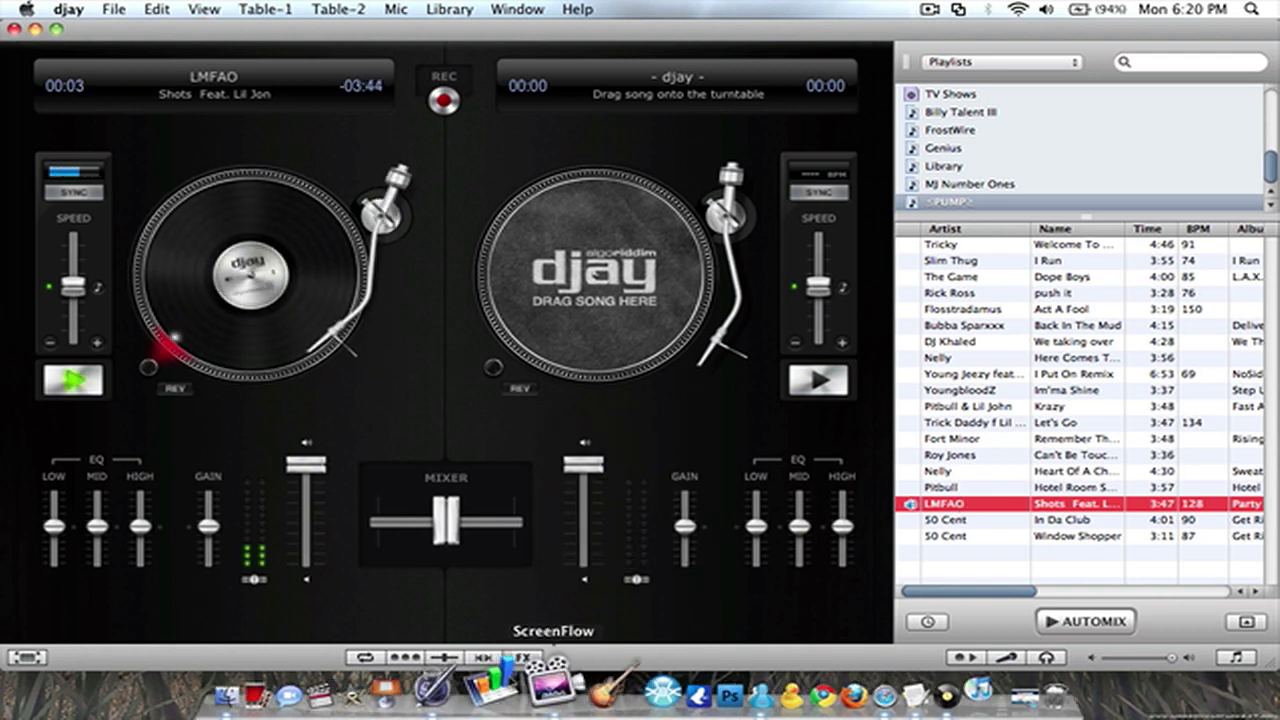
click(443, 657)
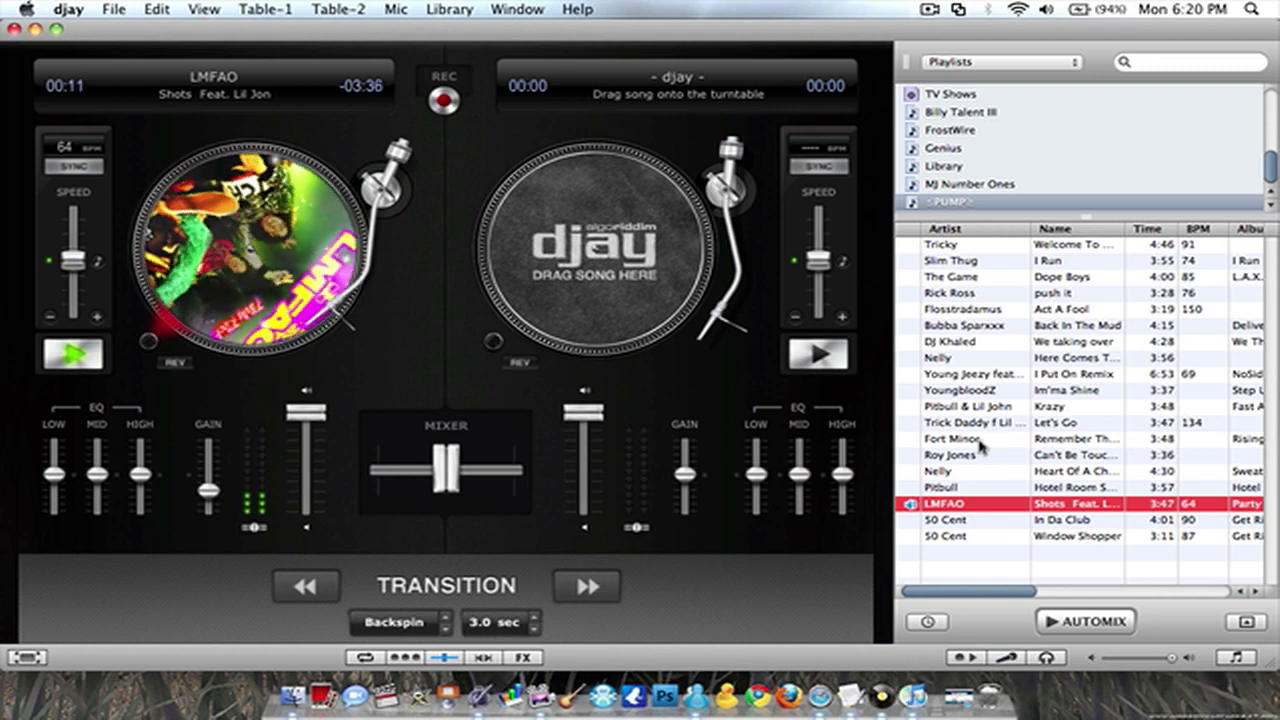
key(Left)
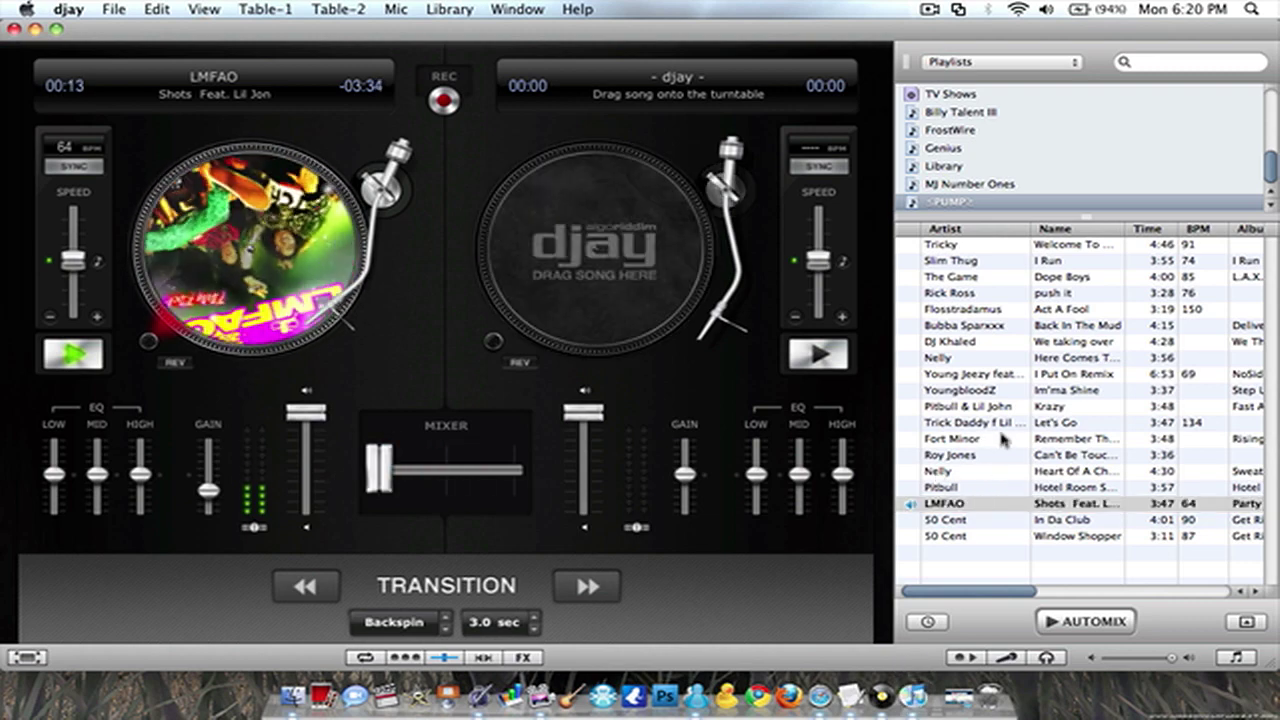
Step: Load Fort Minor's 'Remember The Name' on the right deck, play it, and backspin-transition to it
drag(1003, 440, 600, 260)
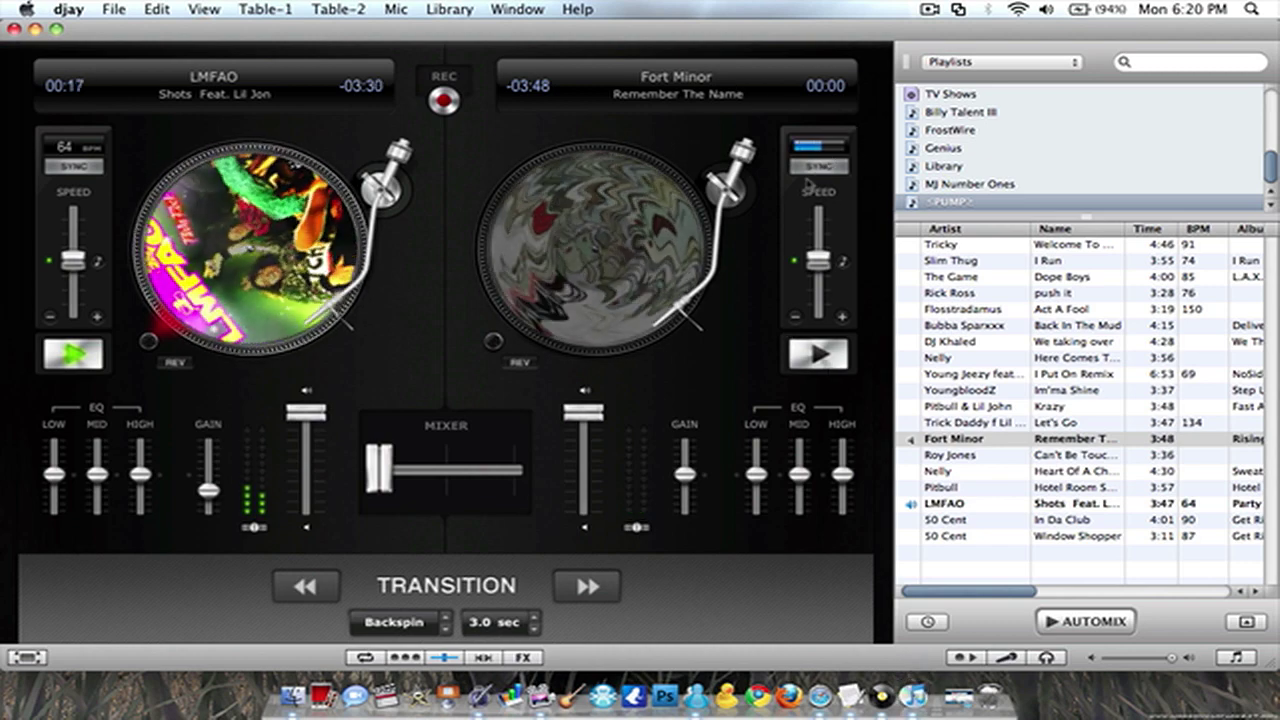
key(space)
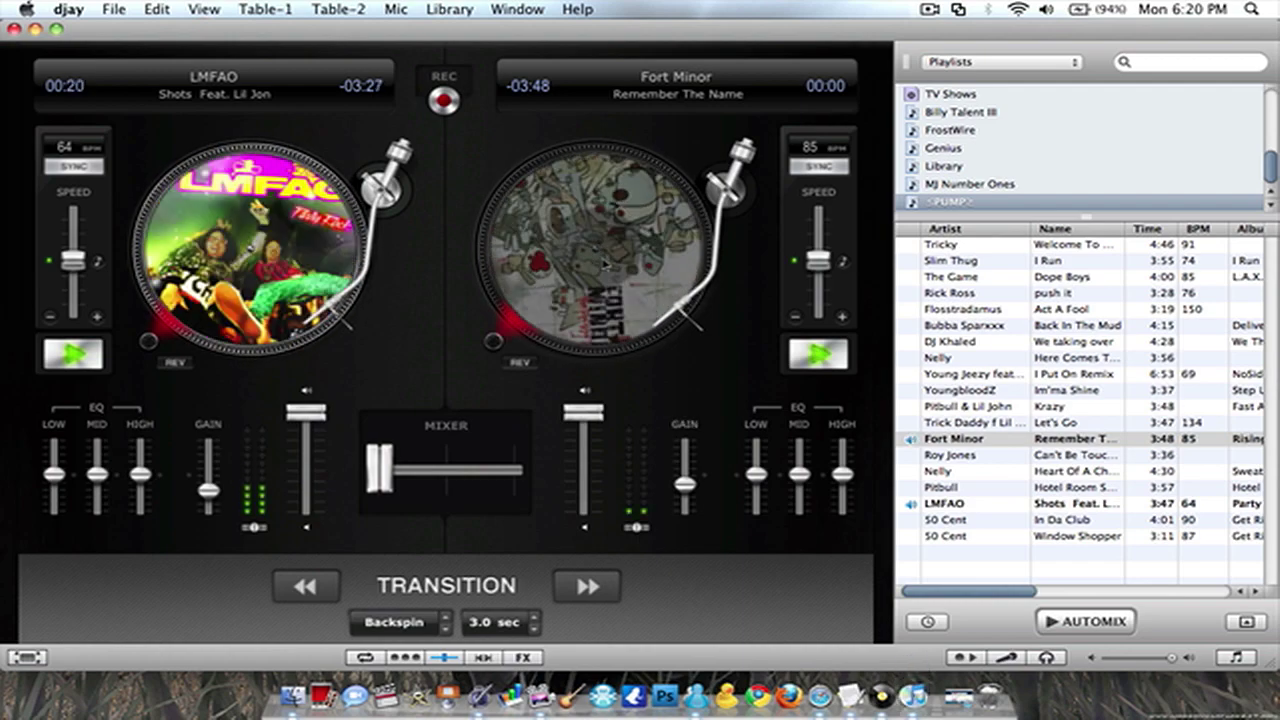
key(Right)
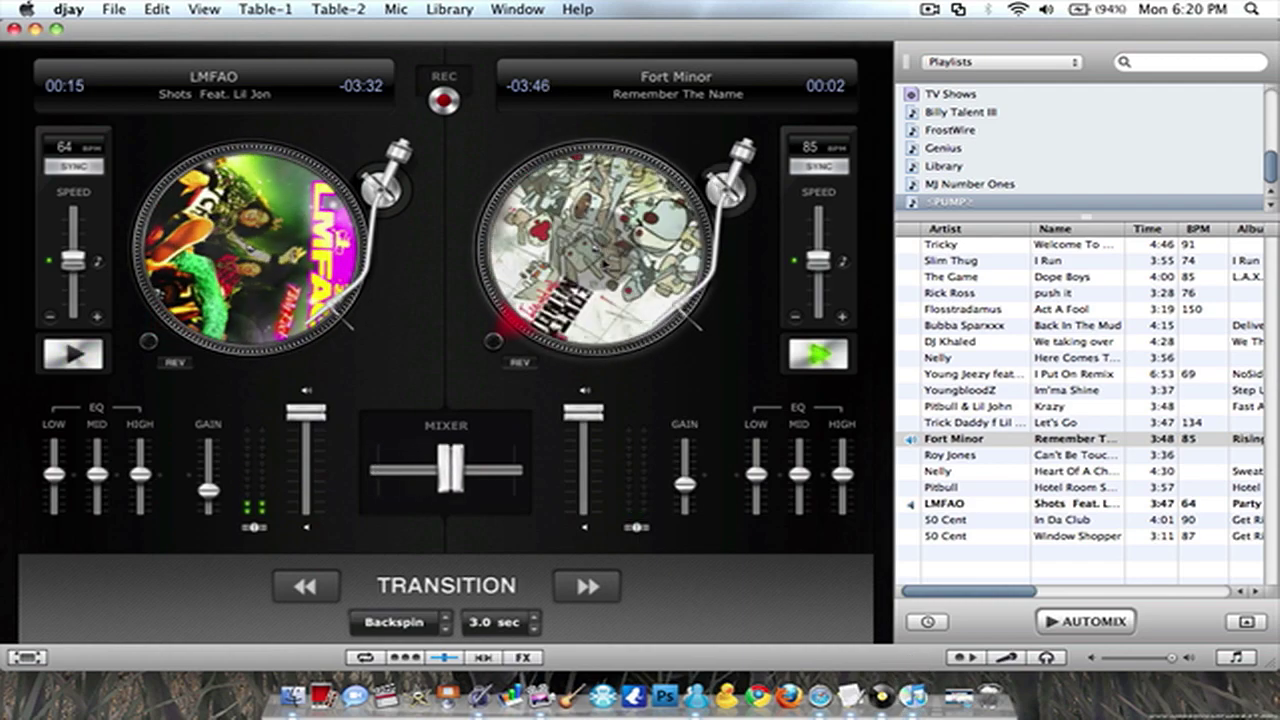